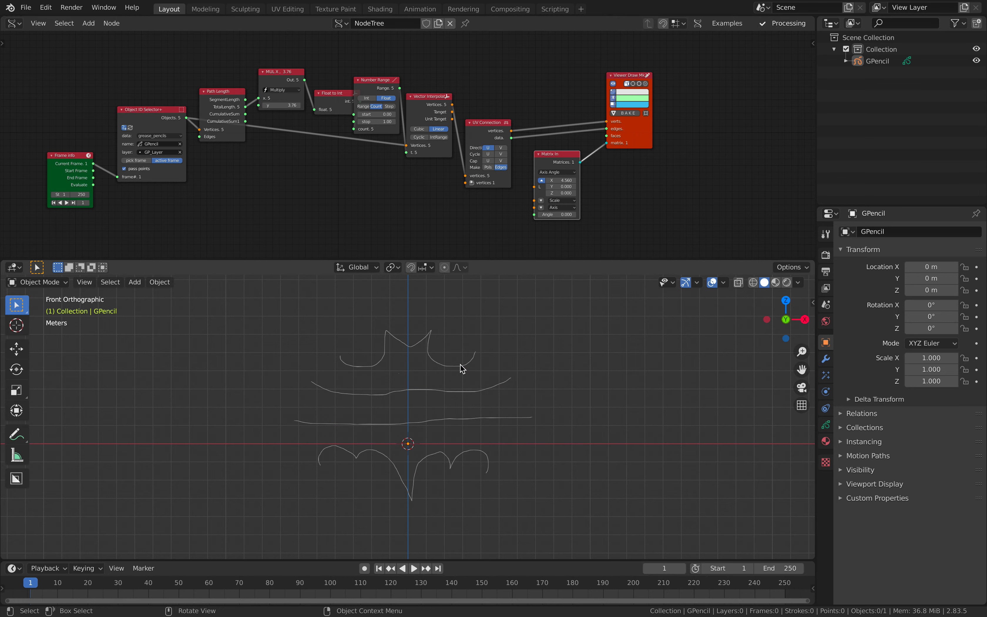
Step: Save the file and set the Matrix In node's X location to 1
mouse_move(310, 334)
middle_mouse_down()
mouse_move(375, 409)
mouse_move(306, 398)
mouse_move(384, 381)
middle_mouse_up()
scroll(309, 153, "up", 1)
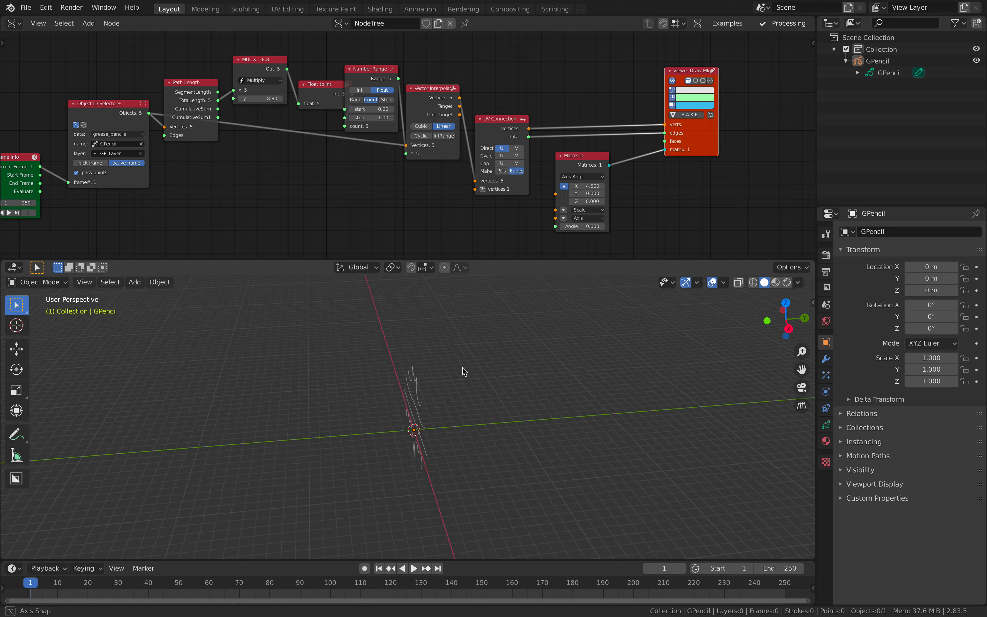
middle_click_drag(462, 371, 489, 368)
key("ctrl+s")
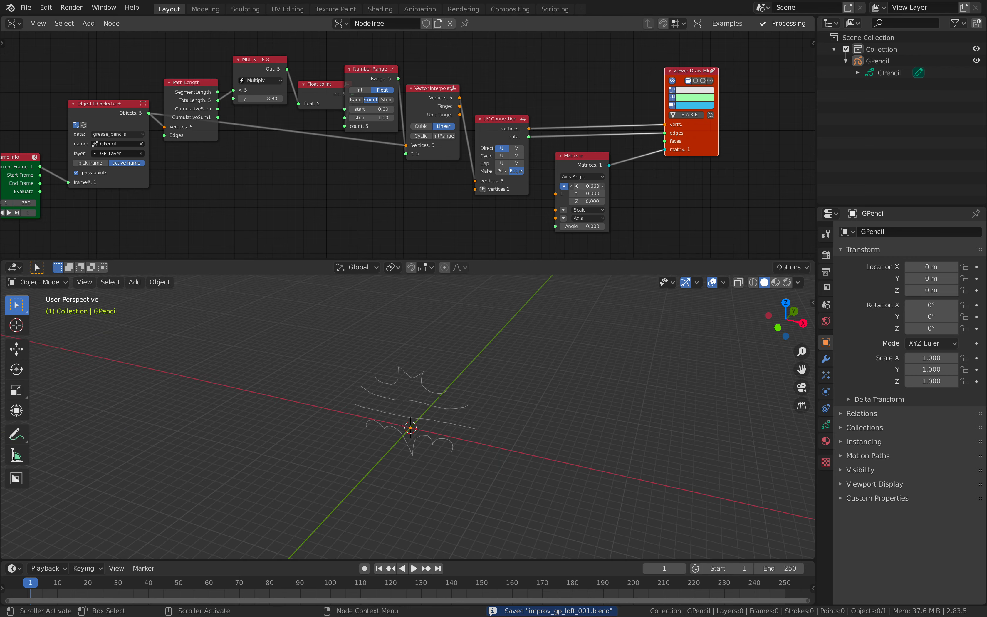
key("Return")
Step: Select the grease pencil drawing in the viewport and play the timeline, stopping at frame 19
middle_click_drag(424, 430, 465, 428)
scroll(465, 426, "up", 3)
left_click(441, 380)
mouse_move(440, 379)
middle_mouse_down()
mouse_move(462, 377)
mouse_move(452, 377)
middle_mouse_up()
middle_click_drag(215, 199, 283, 171)
key("space")
key("space")
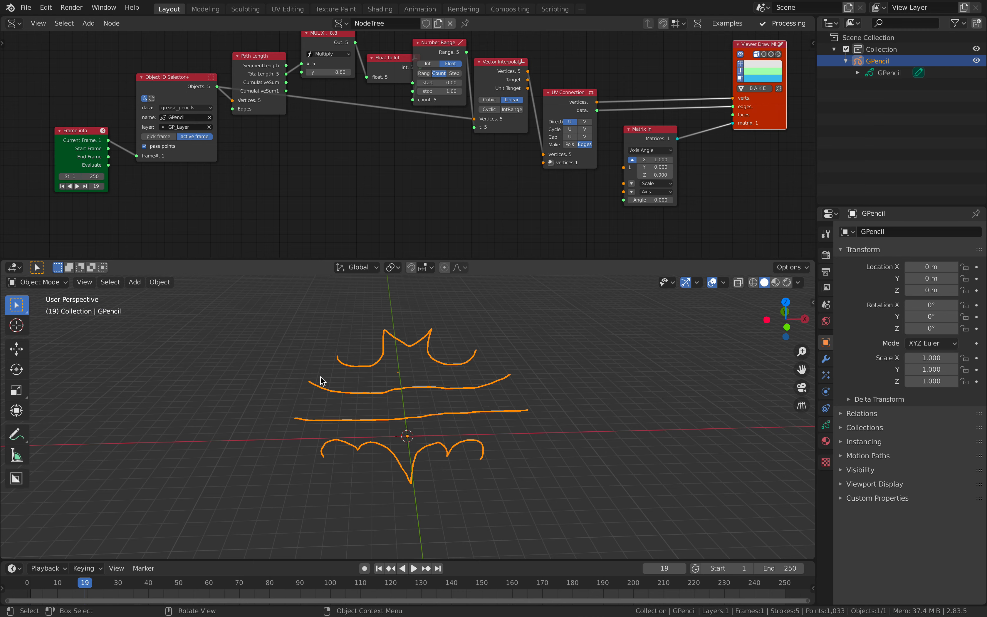
Step: Save the file and set the Multiply node's y value to 5.08
middle_click_drag(324, 379, 303, 377)
key("ctrl+s")
mouse_move(334, 68)
left_mouse_down()
mouse_move(359, 73)
mouse_move(339, 73)
mouse_move(330, 55)
left_mouse_up()
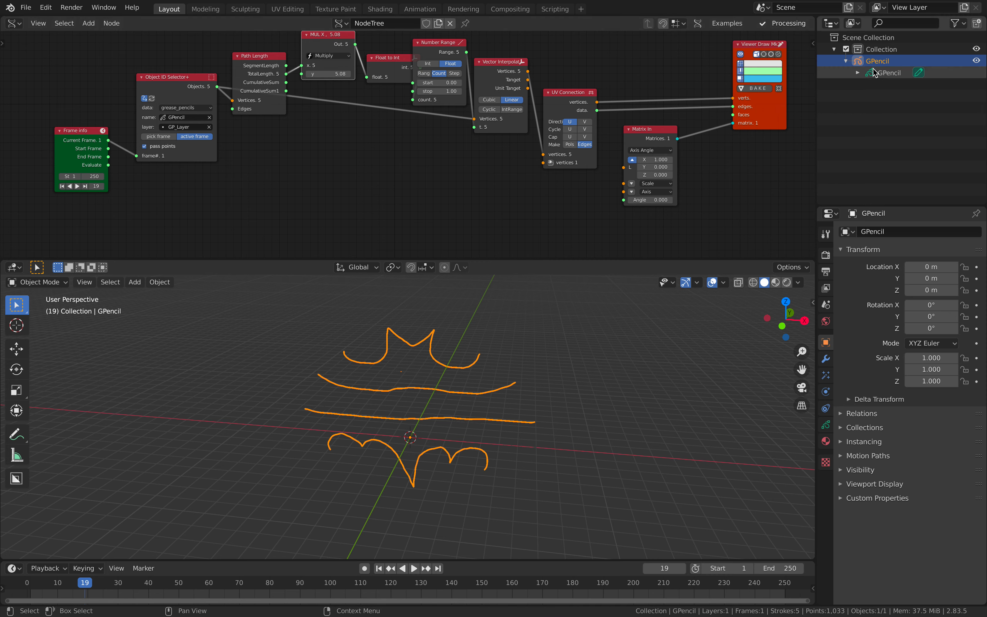
Step: Toggle the viewport visibility of the GPencil object to compare the drawing with the node output
left_click(975, 60)
left_click(975, 61)
left_click(975, 60)
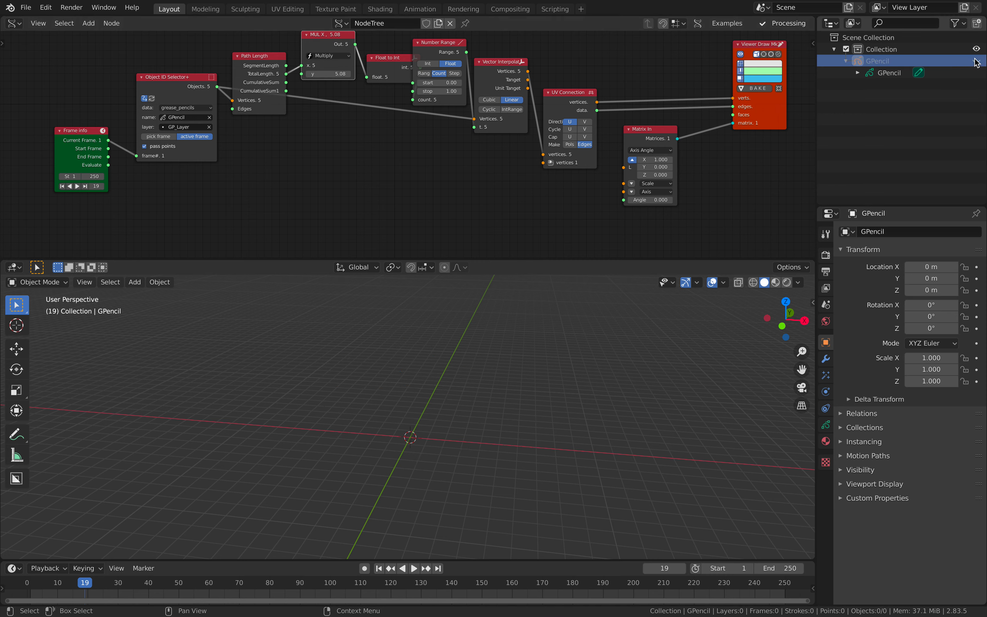
left_click(975, 60)
Step: Set the Multiply node's y value to 8.80
left_click_drag(335, 74, 392, 74)
left_click_drag(328, 35, 329, 34)
middle_click_drag(448, 391, 473, 392)
Step: Hide the GPencil object and show it again to check the viewer's node output
left_click(759, 114)
left_click(976, 61)
left_click(978, 62)
left_click(977, 62)
left_click(977, 62)
left_click(752, 88)
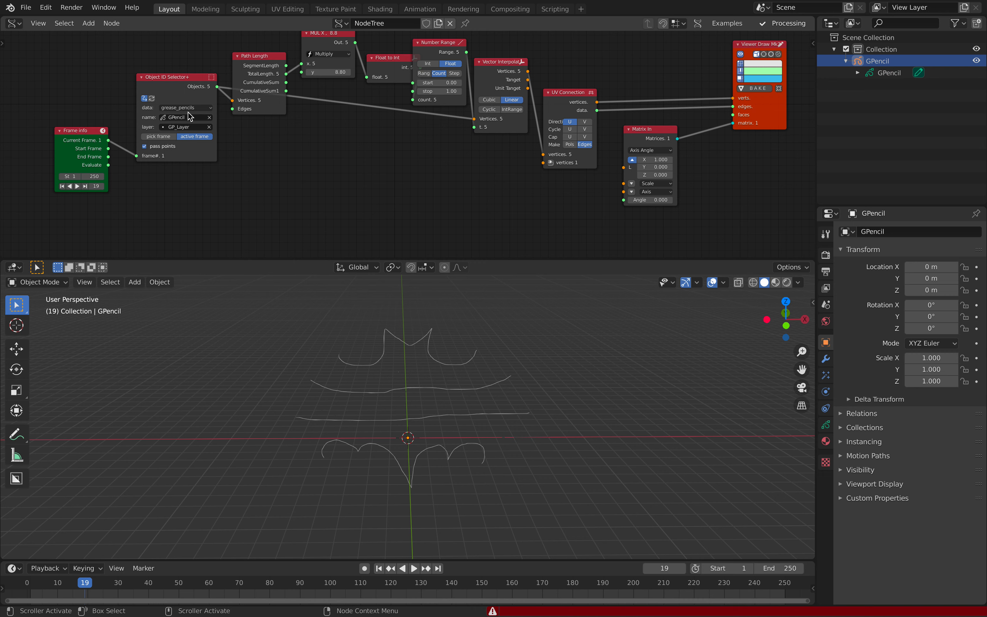
scroll(186, 124, "up", 3)
left_click(127, 110)
left_click(127, 122)
middle_click_drag(206, 163, 356, 174)
left_click_drag(215, 170, 180, 150)
key("Home")
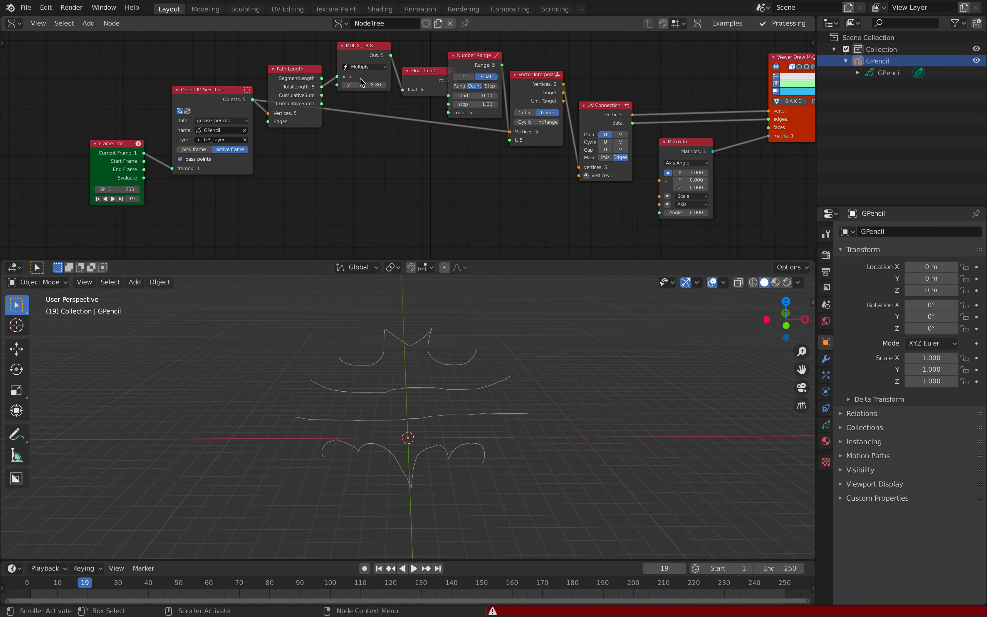
Step: Set the Multiply node's y value to 10.36 and switch the UV Connection node to make Pols
left_click_drag(364, 85, 355, 85)
middle_click_drag(503, 142, 427, 134)
left_click(721, 114)
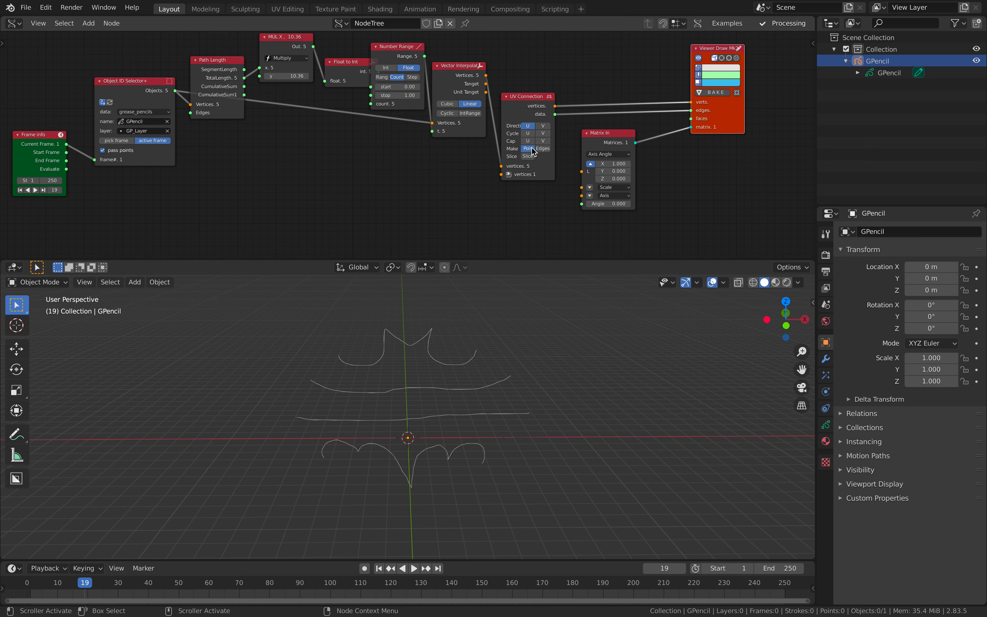
scroll(418, 150, "down", 1)
left_click(526, 184)
Step: Delete the node chain from Object ID Selector+ to UV Connection together with the Frame info node, keeping Matrix In and Viewer Draw
scroll(527, 182, "down", 2)
left_click_drag(579, 141, 617, 157)
left_click(322, 139)
scroll(321, 140, "down", 1)
key("b")
left_click_drag(202, 72, 487, 204)
key("x")
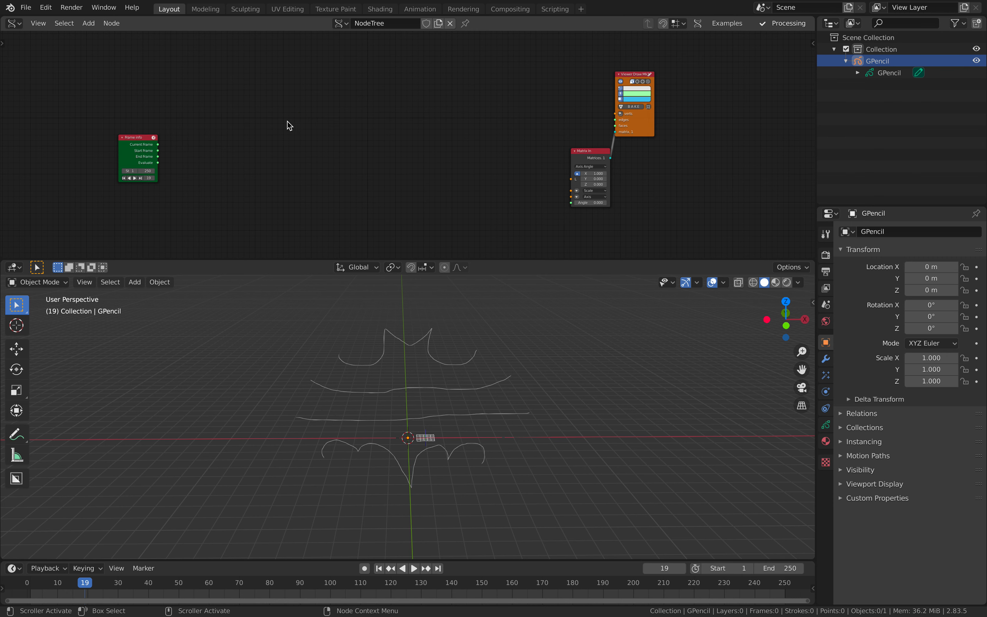
left_click(148, 151)
key("x")
Step: Search the nodes for "gp" and add the grease pencil setup with Object ID Selector+, Path Length, Vector Interpolation and UV Connection
key("shift+a")
left_click(241, 127)
type("gp")
key("Down")
key("Return")
left_click(275, 160)
left_click(276, 166)
Step: Add a Frame info node and connect its Current Frame output to the frame# input of Object ID Selector+
scroll(338, 184, "up", 3)
key("shift+a")
left_click(140, 145)
type("fra")
left_click(172, 268)
left_click(143, 251)
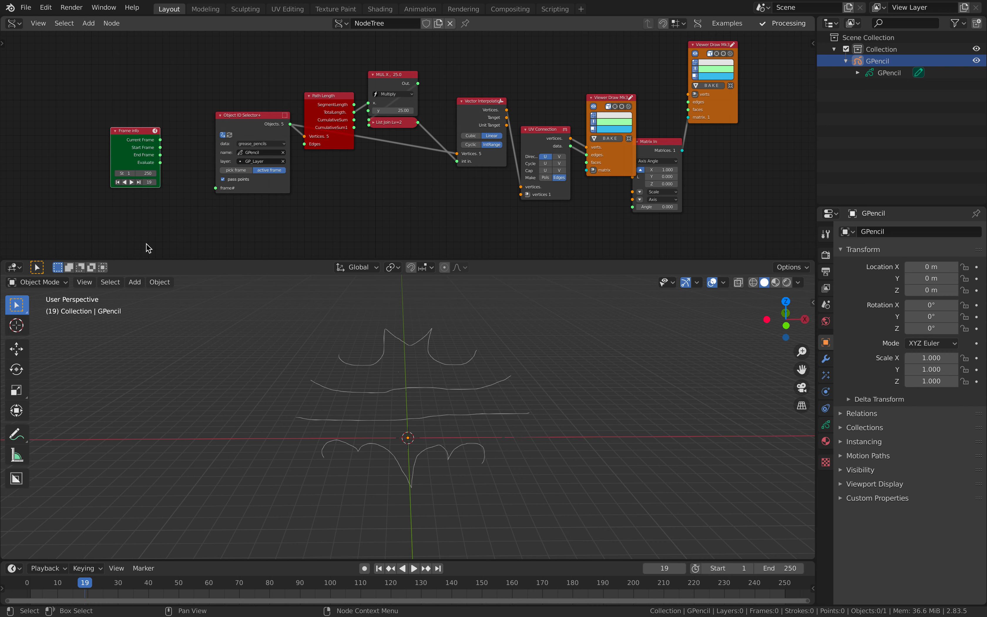
left_click_drag(161, 140, 215, 188)
Step: Delete the Viewer Draw node wired to UV Connection and space out the other Viewer Draw, Matrix In and UV Connection nodes
middle_click_drag(661, 162, 532, 167)
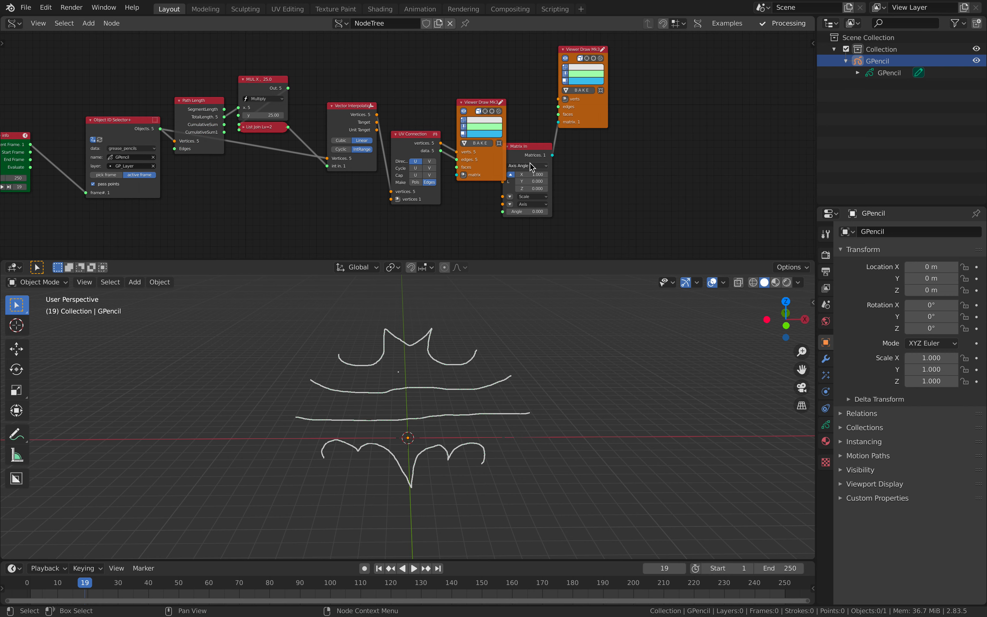
left_click_drag(590, 109, 686, 98)
left_click_drag(545, 153, 634, 176)
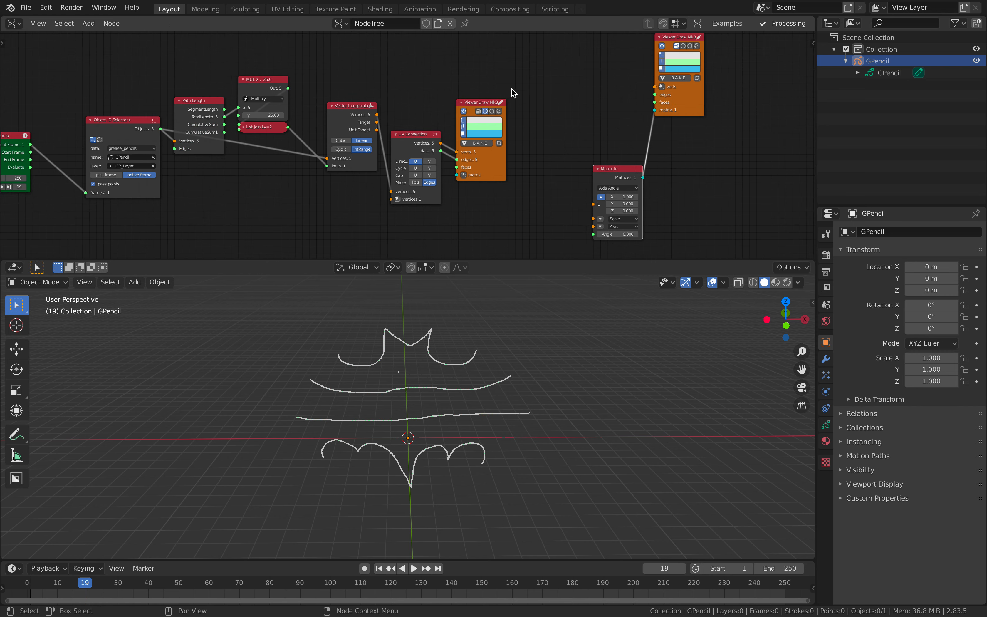
left_click(481, 104)
key("x")
left_click_drag(420, 135, 496, 83)
scroll(523, 72, "up", 2)
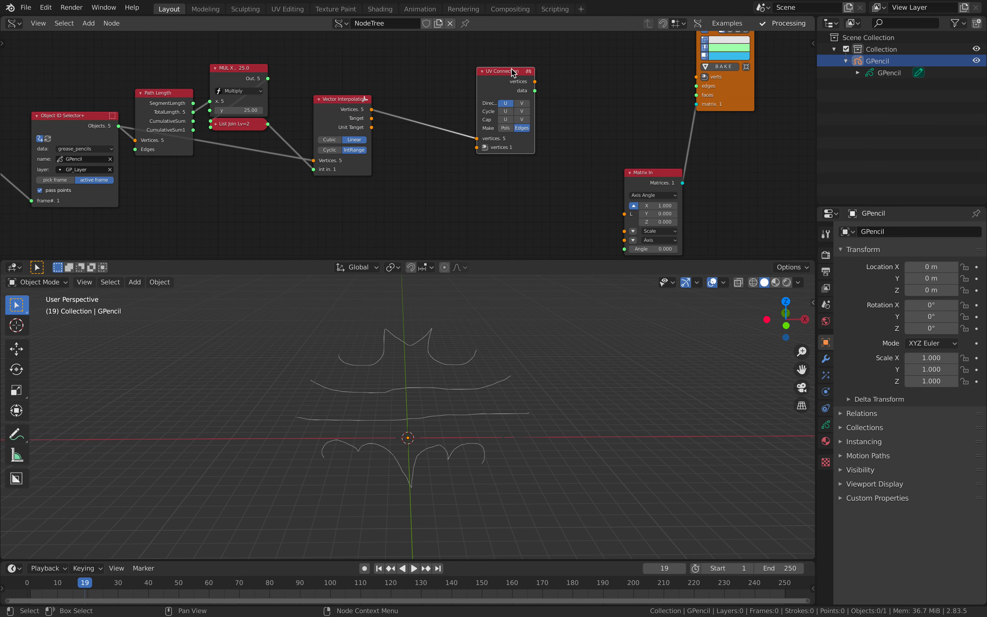
Step: Connect the UV Connection node's vertices output to the verts input of the remaining Viewer Draw node
left_click(730, 91, "shift")
key("f")
left_click(643, 61)
Step: Set the Matrix In node's X location to 12.58 to offset the preview beside the original strokes
middle_click_drag(557, 379, 546, 366)
left_click_drag(657, 207, 724, 207)
scroll(454, 443, "up", 5)
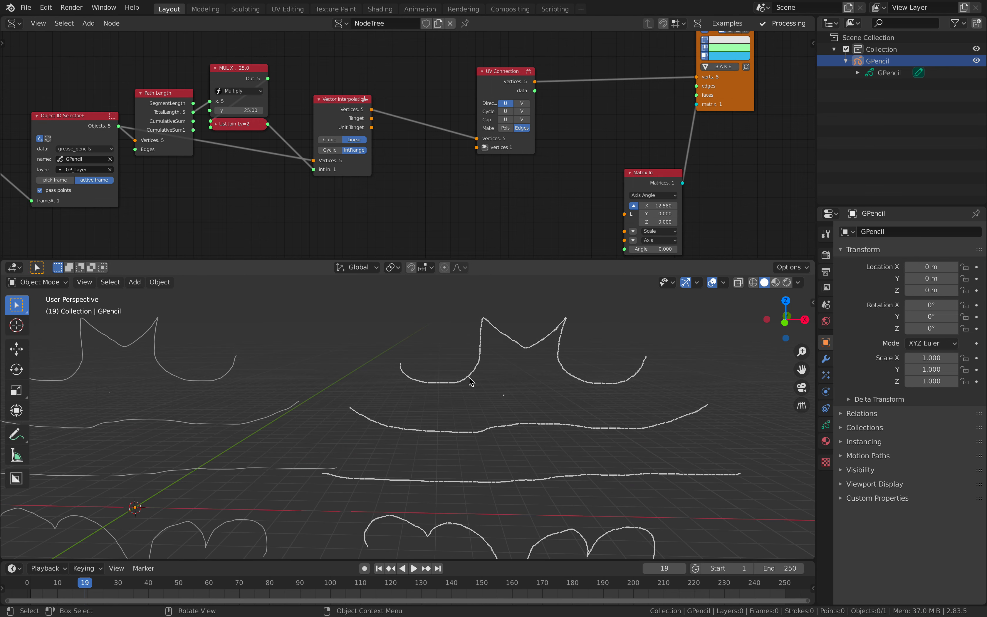
mouse_move(520, 422)
middle_mouse_down()
mouse_move(543, 412)
mouse_move(463, 416)
mouse_move(494, 400)
middle_mouse_up()
scroll(431, 429, "up", 5)
scroll(406, 446, "down", 4)
Step: Connect the UV Connection node's data output to the edges input of Viewer Draw
middle_click_drag(533, 171, 436, 190)
scroll(437, 190, "up", 1)
left_click_drag(439, 105, 614, 97)
scroll(531, 432, "down", 1)
Step: Set the Multiply node's y value to 9.70 and save the file
middle_click_drag(203, 110, 573, 76)
scroll(416, 115, "up", 2)
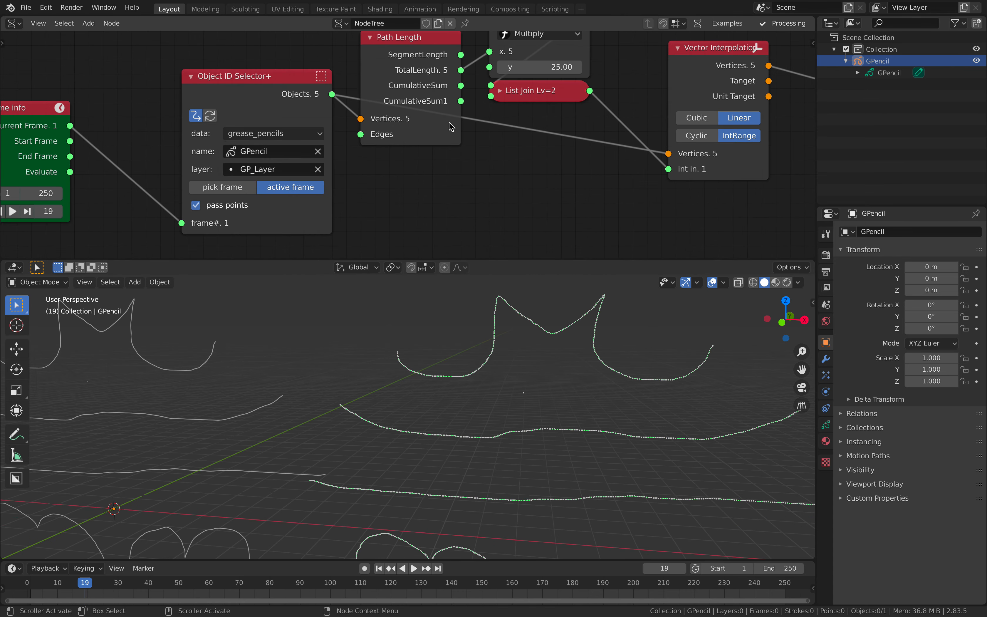
middle_click_drag(450, 127, 351, 171)
mouse_move(422, 123)
left_mouse_down()
mouse_move(381, 119)
mouse_move(418, 119)
mouse_move(407, 118)
left_mouse_up()
scroll(511, 339, "down", 3)
scroll(469, 127, "down", 4)
middle_click_drag(520, 137, 274, 135)
middle_click_drag(435, 286, 446, 287)
key("ctrl+s")
Step: Rearrange the UV Connection, Matrix In and Viewer Draw nodes to open up space between them
middle_click_drag(602, 182, 336, 222)
left_click_drag(526, 135, 582, 131)
left_click_drag(440, 239, 419, 247)
middle_click_drag(383, 152, 398, 108)
left_click_drag(245, 90, 210, 74)
Step: Search the nodes for "surf" and place a Surface from Curves node between UV Connection and Viewer Draw
key("alt+space")
type("llofti")
key("BackSpace")
key("BackSpace")
key("BackSpace")
key("BackSpace")
key("BackSpace")
type("surf")
key("Return")
left_click(507, 128)
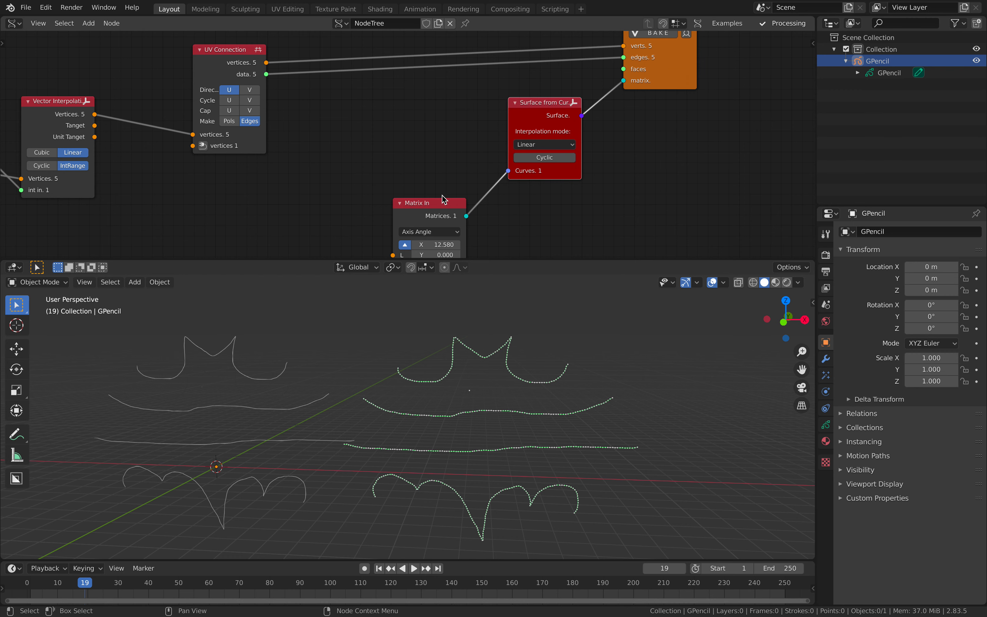
Step: Delete the Matrix In node and detach Surface from Curves from the viewer's matrix input
left_click(442, 201)
key("x")
mouse_move(674, 84)
left_mouse_down()
mouse_move(696, 72)
mouse_move(616, 110)
left_mouse_up()
left_click_drag(562, 105, 579, 123)
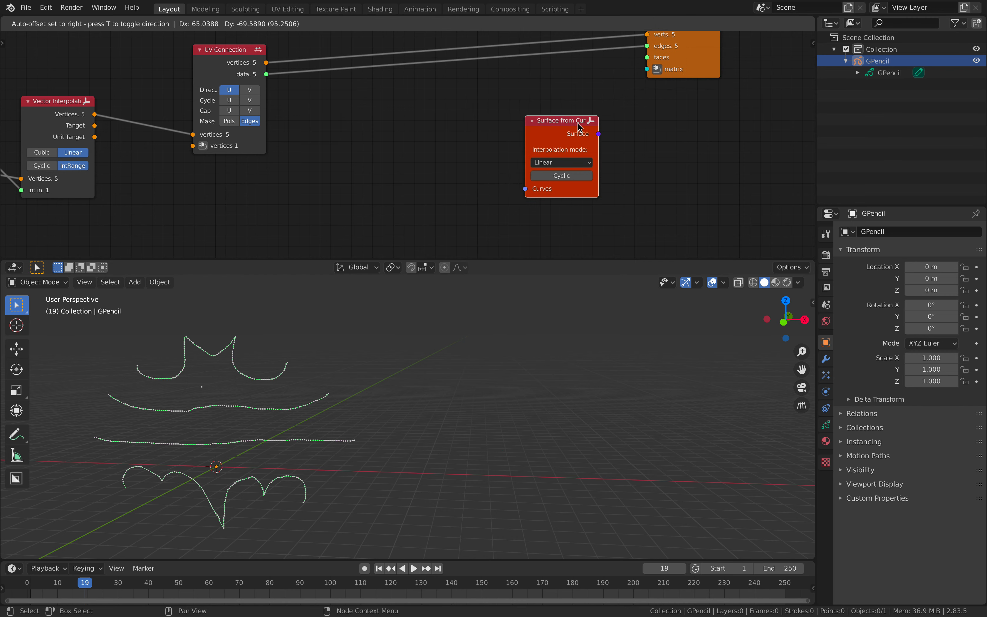
middle_click_drag(505, 103, 543, 107)
key("shift+a")
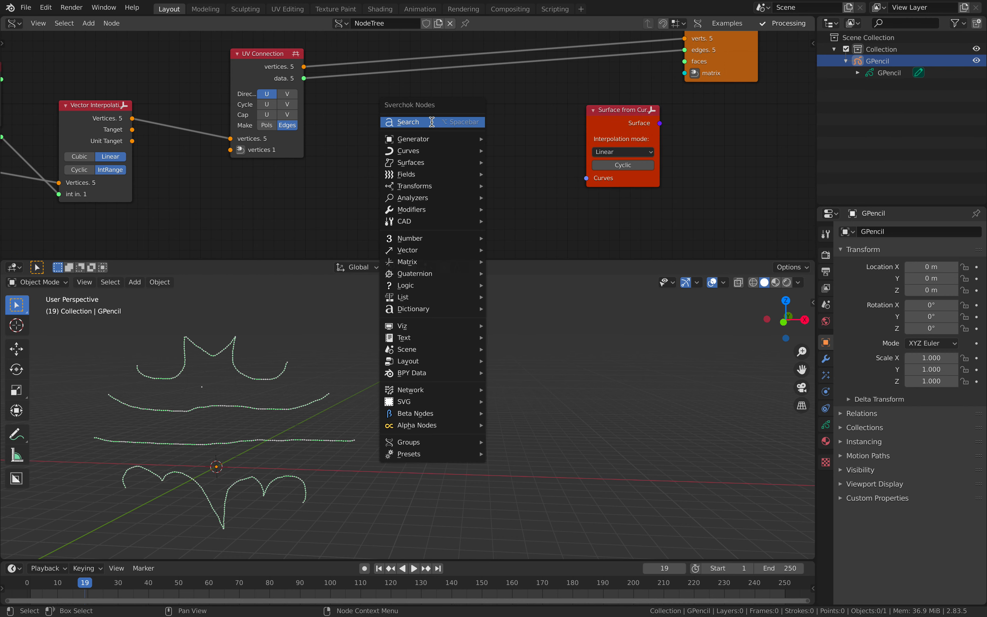
left_click(430, 119)
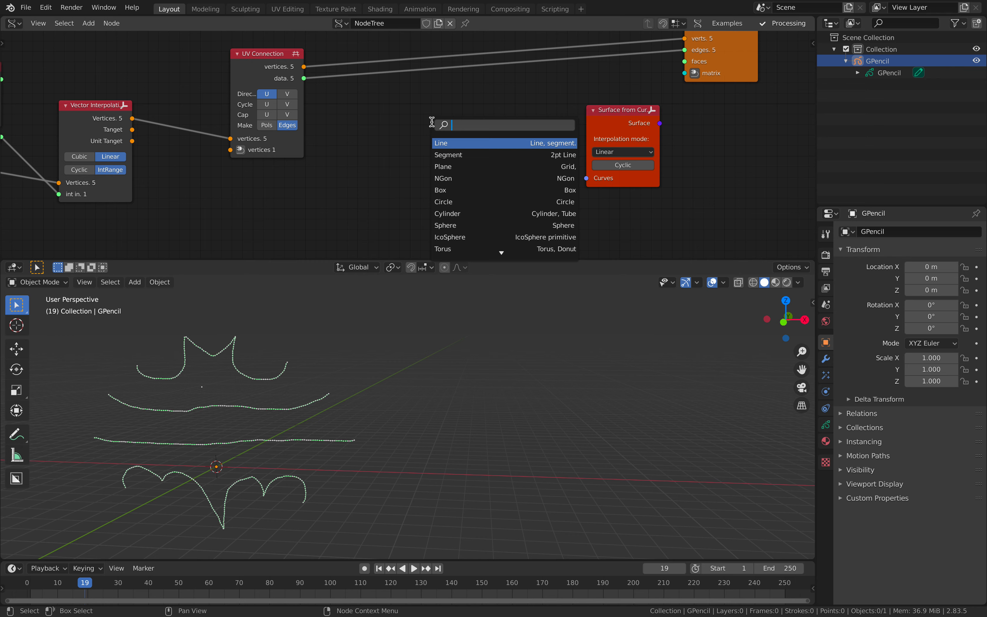
key("Escape")
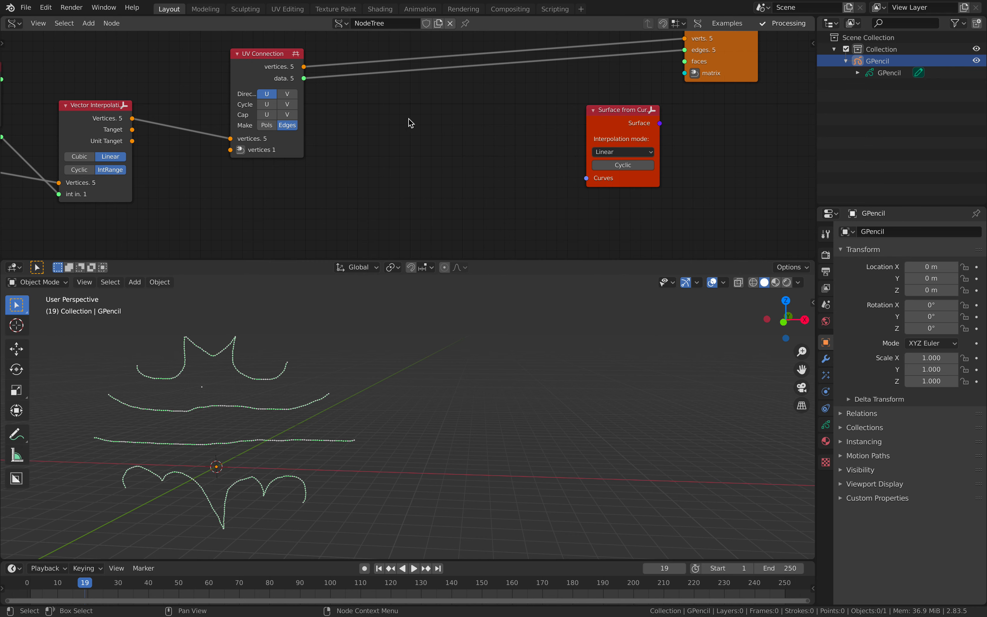
Step: Add a Polyline curve node between UV Connection and Surface from Curves
key("shift+a")
mouse_move(433, 151)
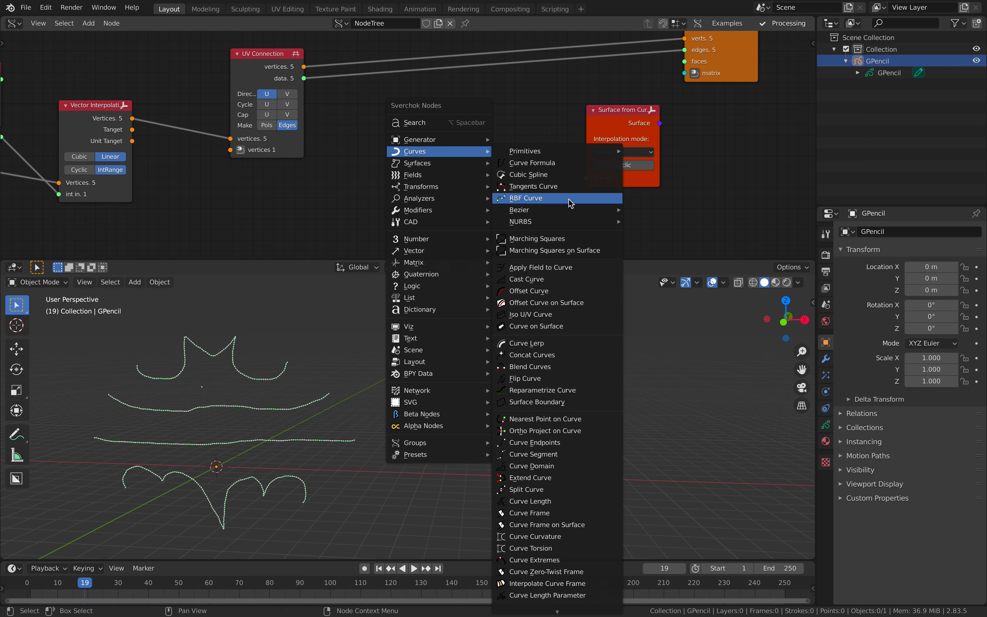
mouse_move(578, 210)
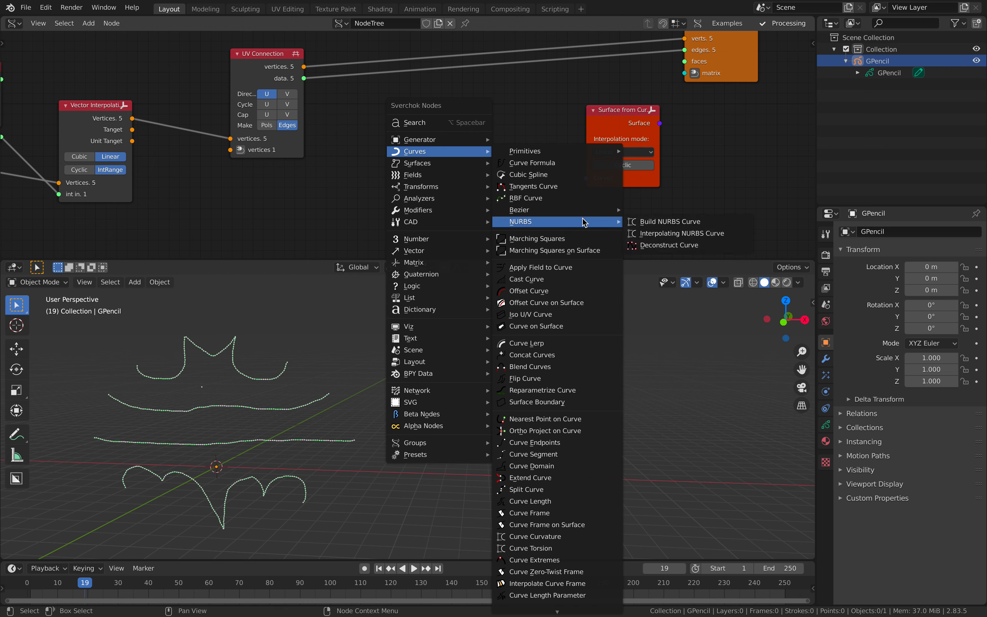
mouse_move(587, 154)
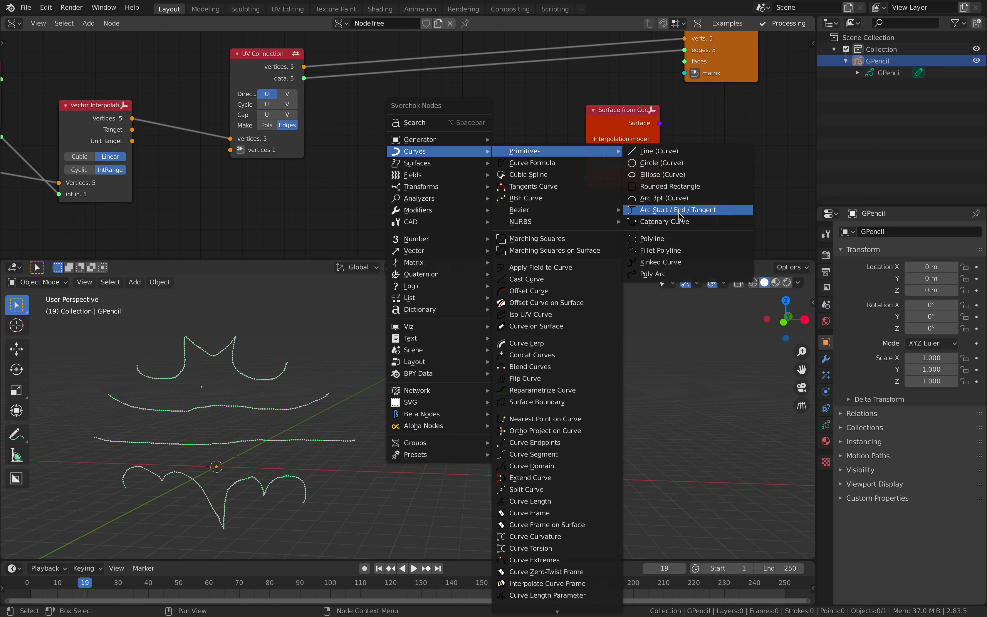
left_click(673, 243)
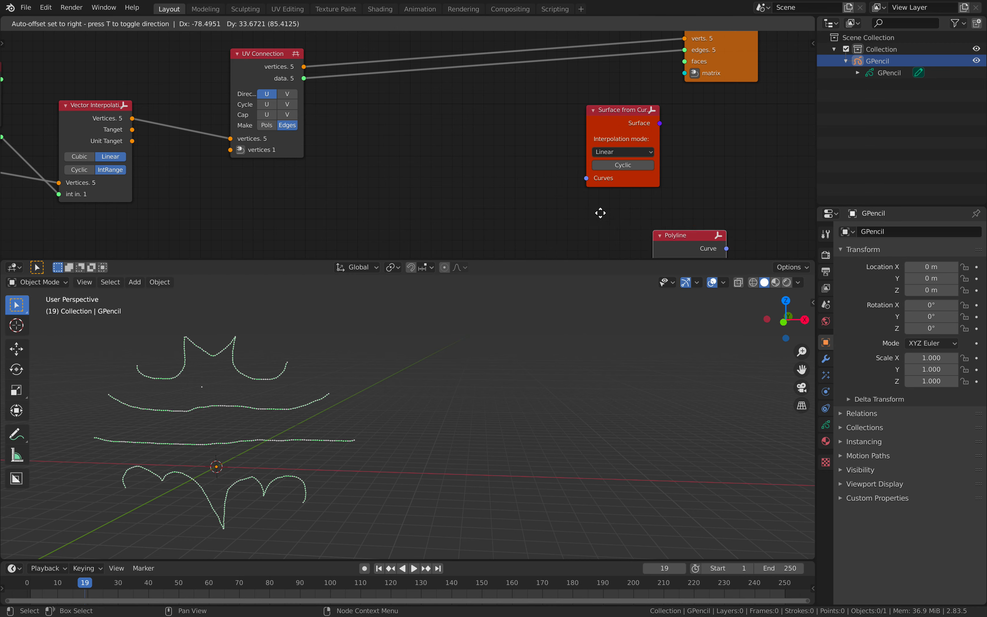
left_click(404, 108)
Step: Connect UV Connection's vertices to Polyline and Polyline's curve output to the Curves input of Surface from Curves
left_click_drag(304, 78, 316, 81)
left_click_drag(394, 147, 373, 161)
left_click_drag(438, 130, 584, 178)
left_click_drag(613, 123, 511, 124)
middle_click_drag(526, 136, 421, 167)
left_click_drag(591, 109, 628, 90)
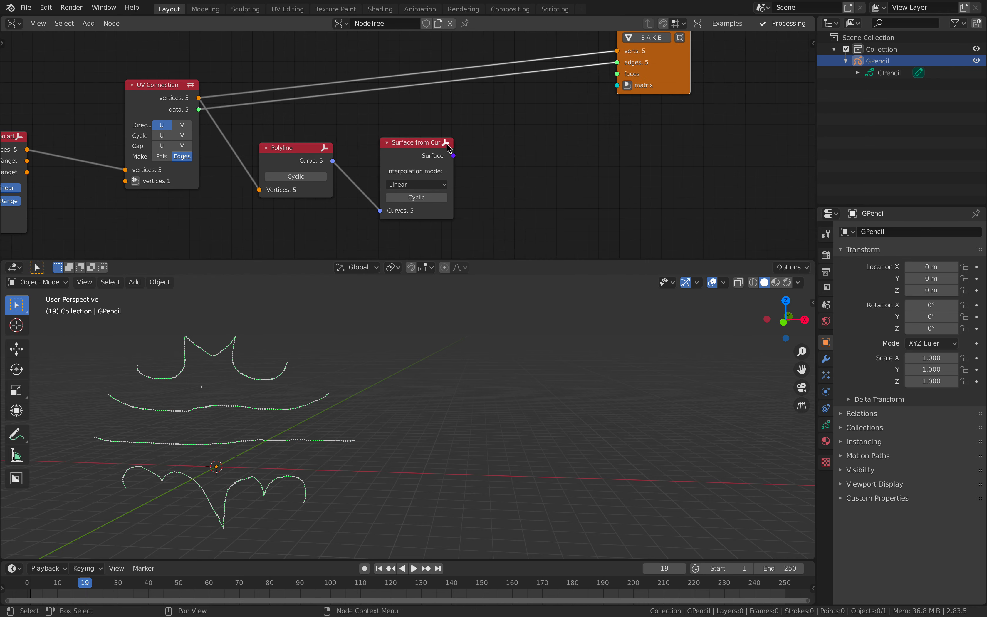
Step: Add an Evaluate Surface node and feed it the surface output of Surface from Curves
key("shift+a")
mouse_move(565, 128)
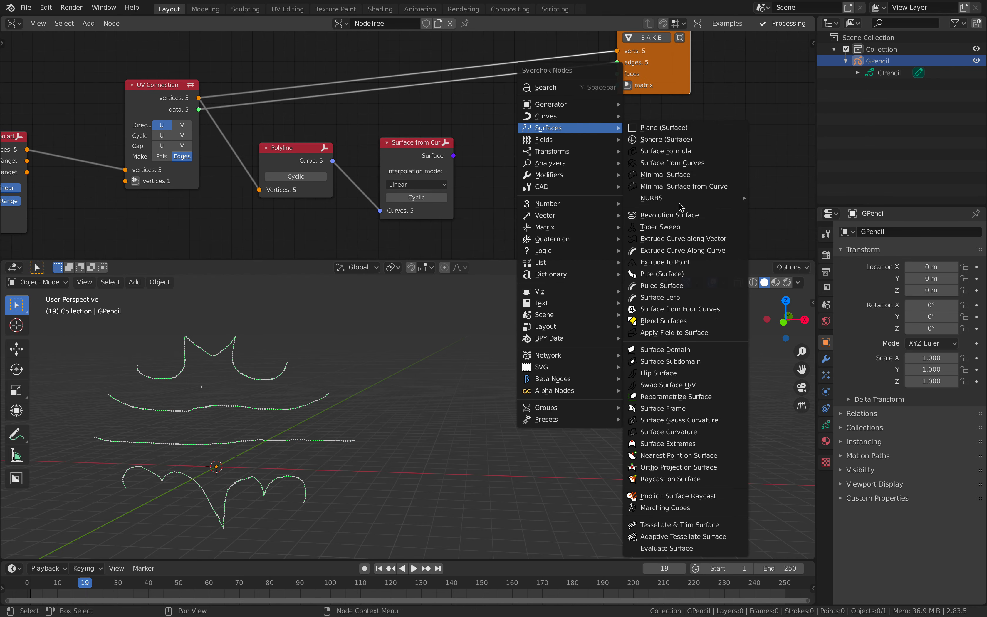
left_click(679, 549)
left_click(484, 116)
left_click_drag(482, 193, 483, 192)
Step: Connect Evaluate Surface's vertices and faces to Viewer Draw without the old edges link, and tidy the surrounding nodes
left_click_drag(556, 127, 616, 50)
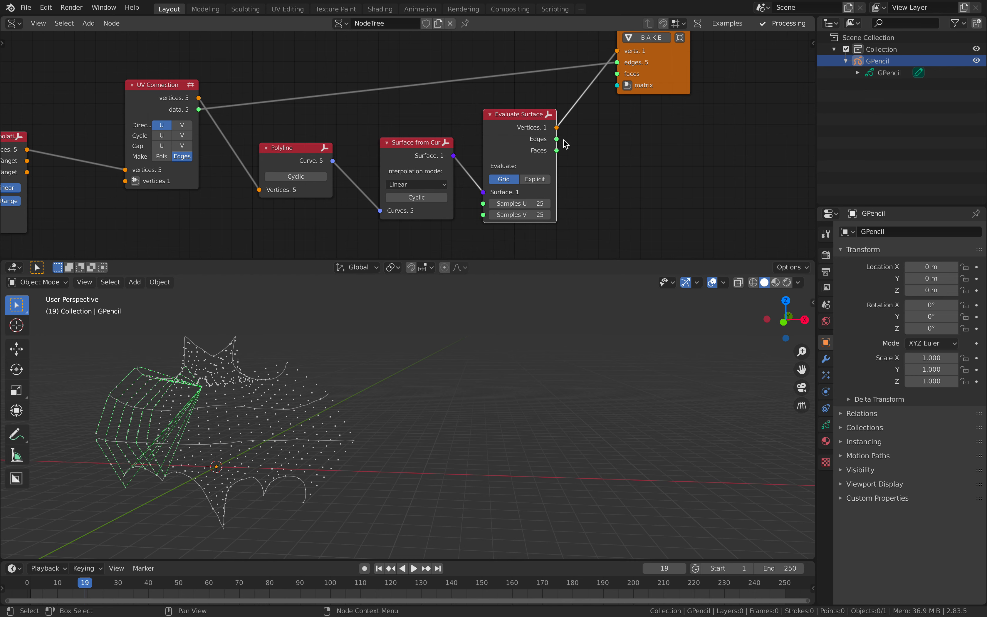
left_click_drag(558, 151, 555, 88)
left_click_drag(514, 125, 511, 73)
left_click_drag(649, 74, 637, 126)
left_click_drag(423, 143, 412, 99)
Step: Set the Surface from Curves interpolation mode to Cubic and save the file
left_click(410, 147)
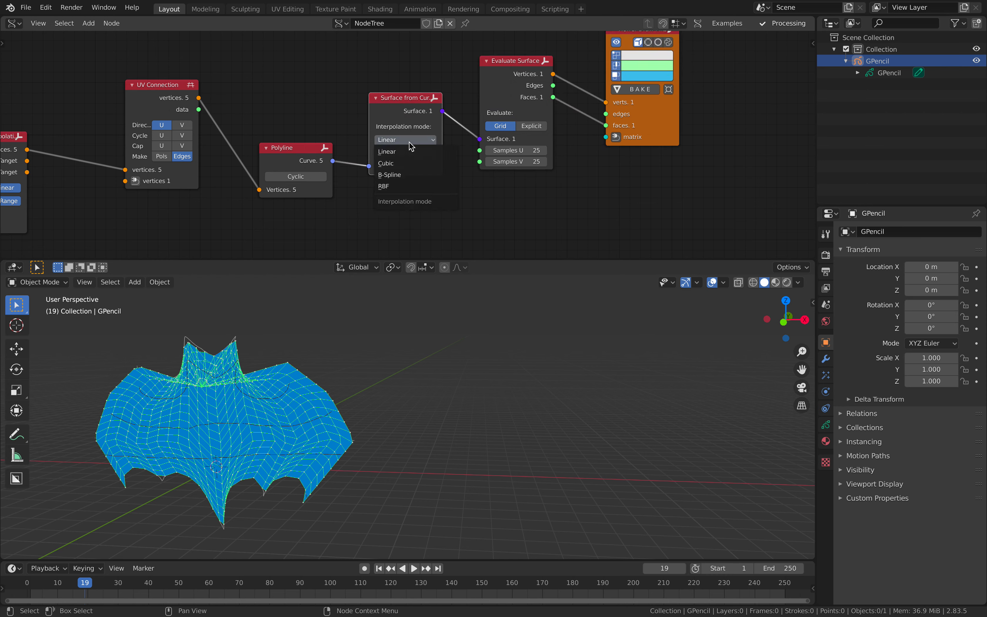
left_click(407, 163)
middle_click_drag(413, 358, 512, 363, "shift")
left_click(784, 316)
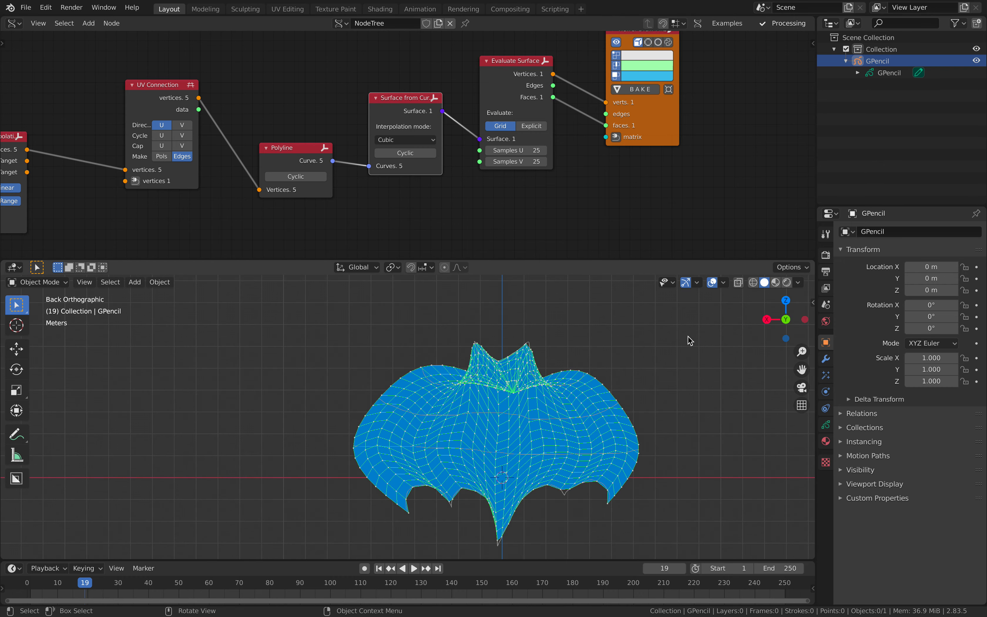
left_click(782, 316)
key("ctrl+s")
Step: Set the Evaluate Surface samples to 13 in U and 55 in V, and save the file
scroll(493, 187, "up", 1)
left_click_drag(516, 151, 558, 162)
middle_click_drag(409, 375, 651, 348)
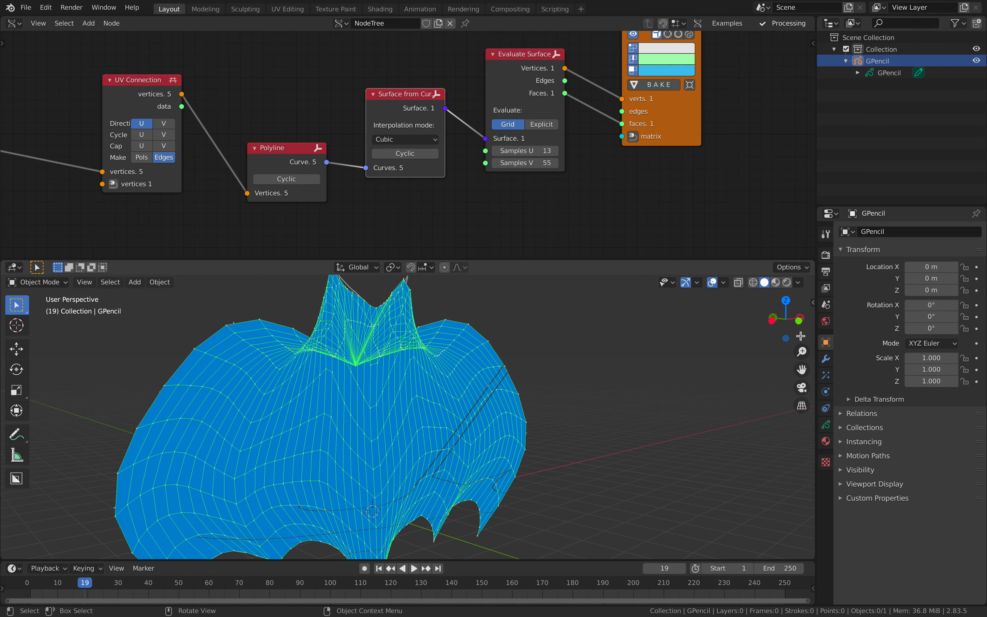
left_click(791, 318)
scroll(551, 378, "down", 1)
scroll(463, 364, "down", 2)
key("ctrl+s")
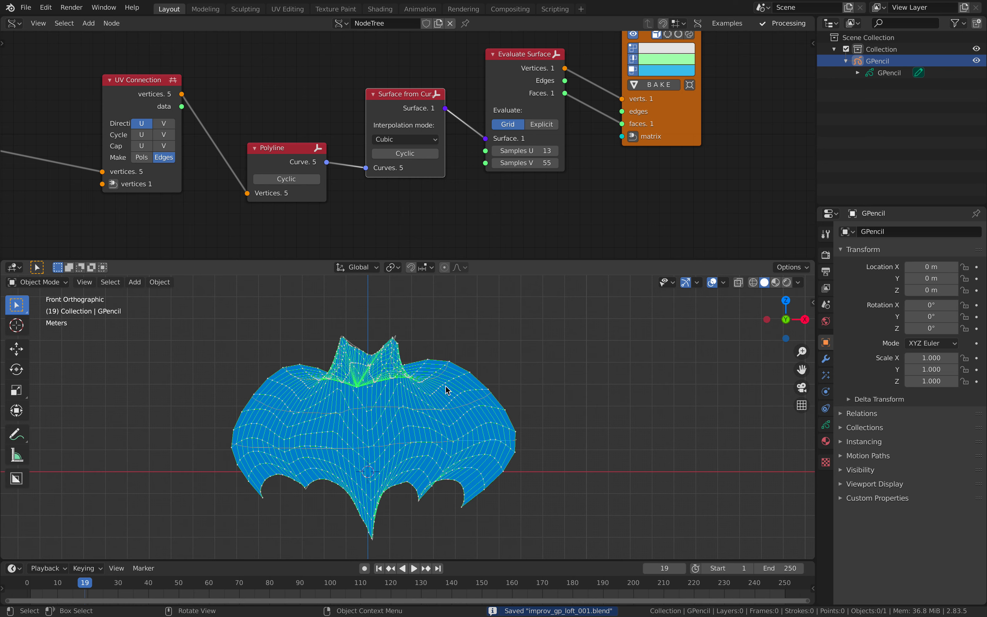
Step: Switch the GPencil object's strokes to Edit Mode
left_click(889, 74)
left_click(37, 282)
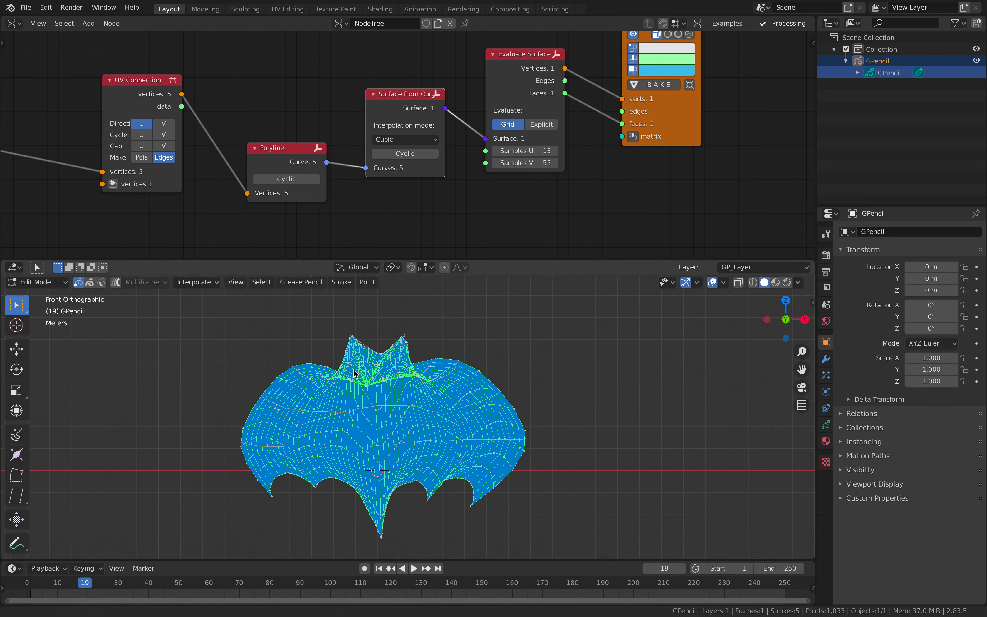
scroll(358, 370, "up", 2)
scroll(490, 193, "down", 2)
scroll(452, 187, "down", 1)
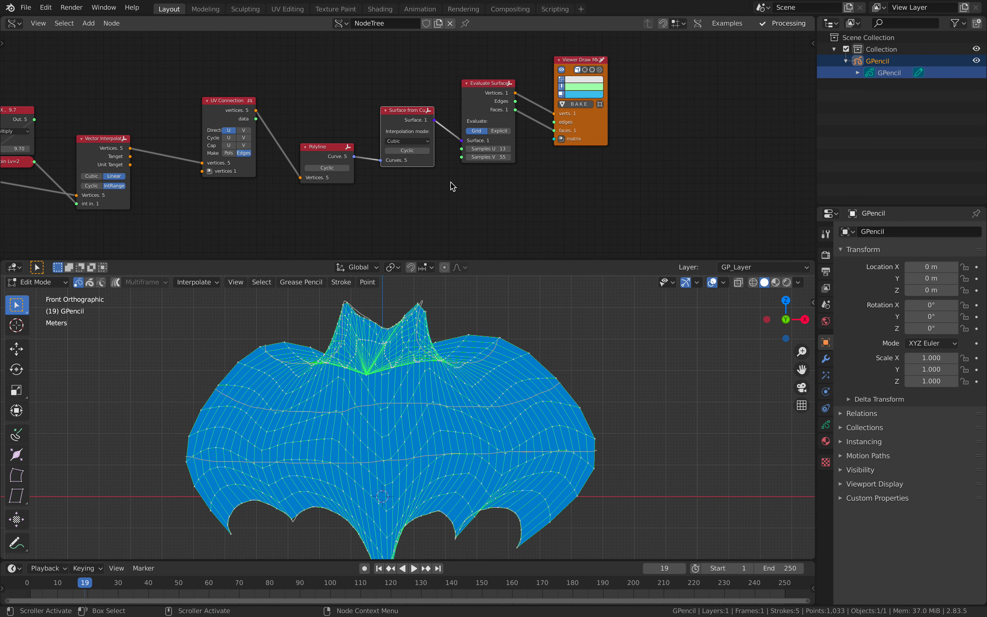
Step: Add a Matrix In node with X location 15.540 and connect it to Viewer Draw's matrix input to offset the surface from the strokes
left_click_drag(592, 144, 640, 127)
left_click(608, 123)
left_click(553, 147)
left_click_drag(533, 142, 651, 183)
left_click(530, 184)
scroll(544, 385, "down", 3)
middle_click_drag(496, 376, 377, 378, "shift")
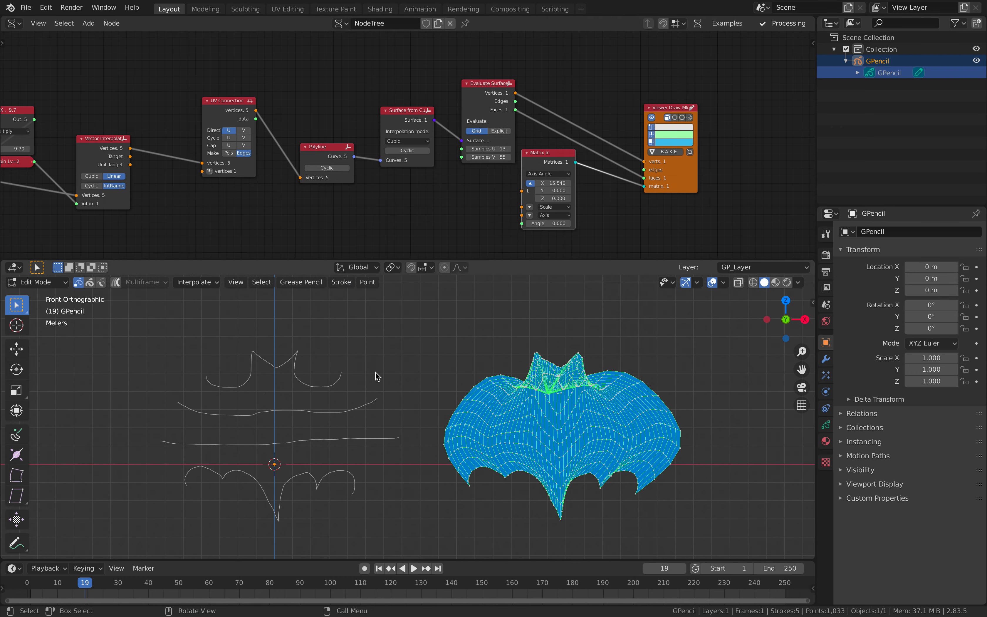
Step: Select the whole ear-shaped top stroke, widen it along X and raise it along Z
scroll(376, 373, "up", 1)
left_click(321, 372)
middle_click_drag(292, 364, 325, 361, "shift")
key("ctrl+l")
scroll(347, 384, "down", 1)
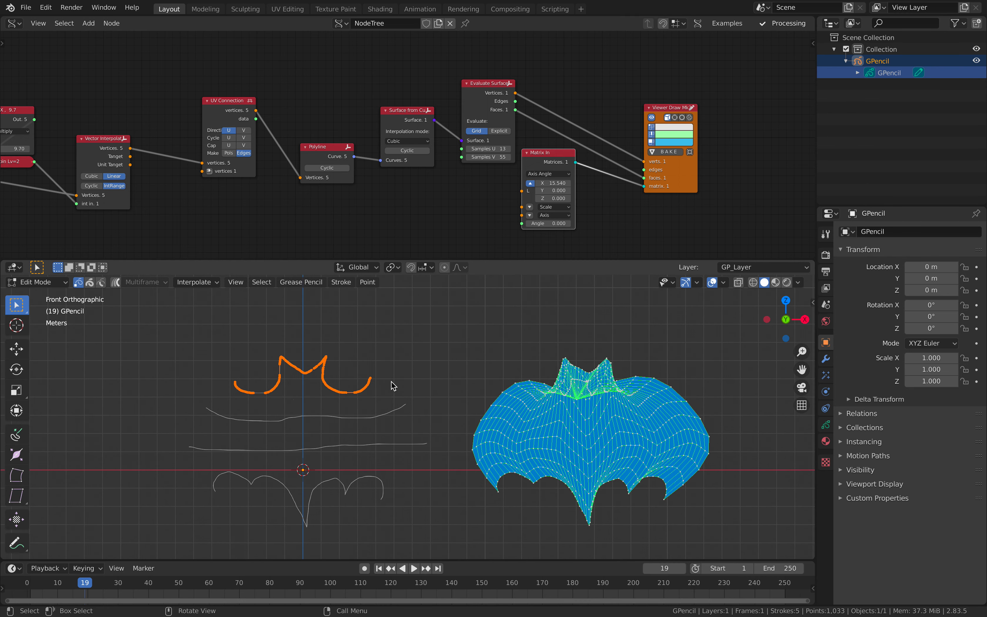
key("s")
key("x")
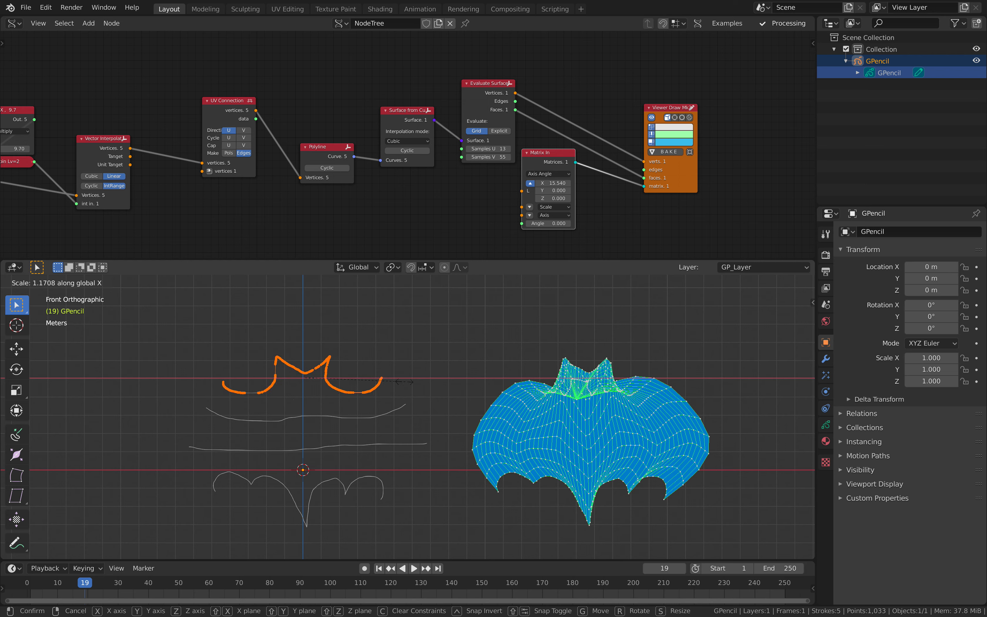
left_click(400, 377)
key("g")
key("z")
left_click(404, 395)
Step: Select the whole second stroke from the top, scale it up and reposition it around the centre axis
left_click(406, 408)
key("ctrl+l")
key("s")
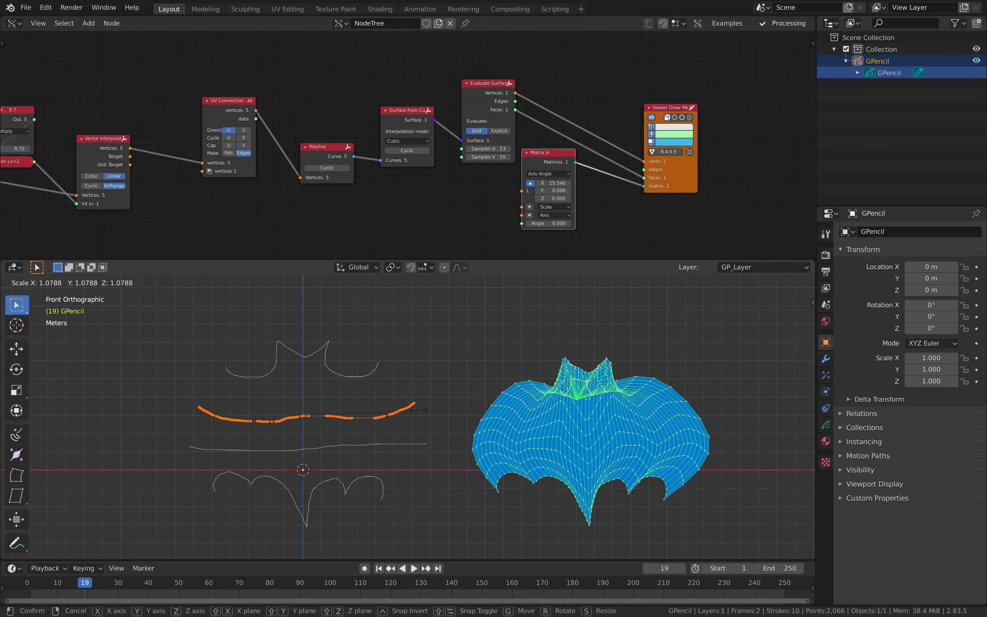
left_click(428, 409)
key("g")
left_click(422, 408)
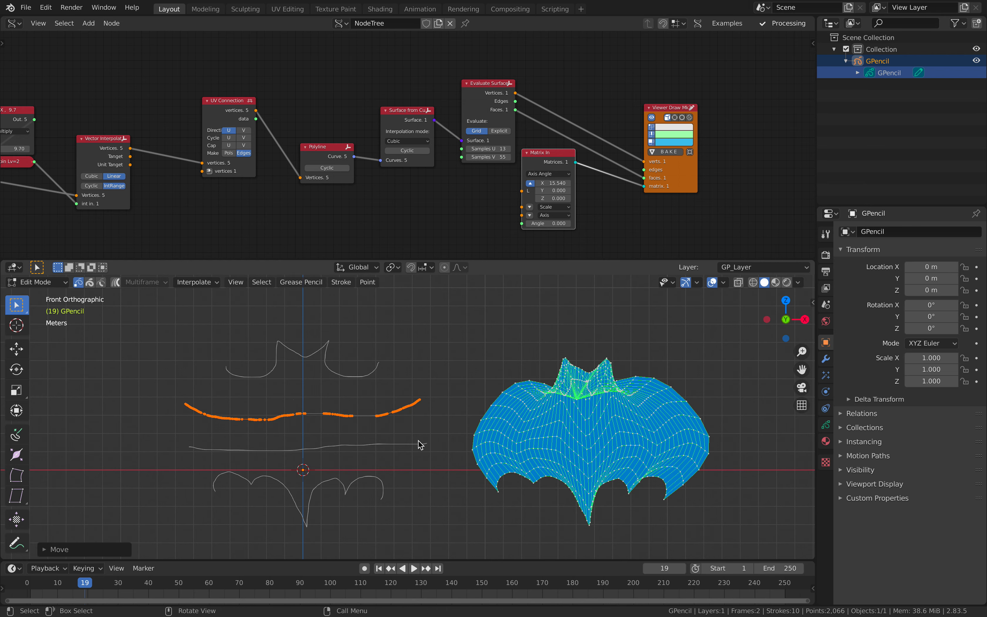
Step: Scale up the whole third stroke, the nearly straight one, and shift its position slightly
left_click(420, 444)
key("ctrl+l")
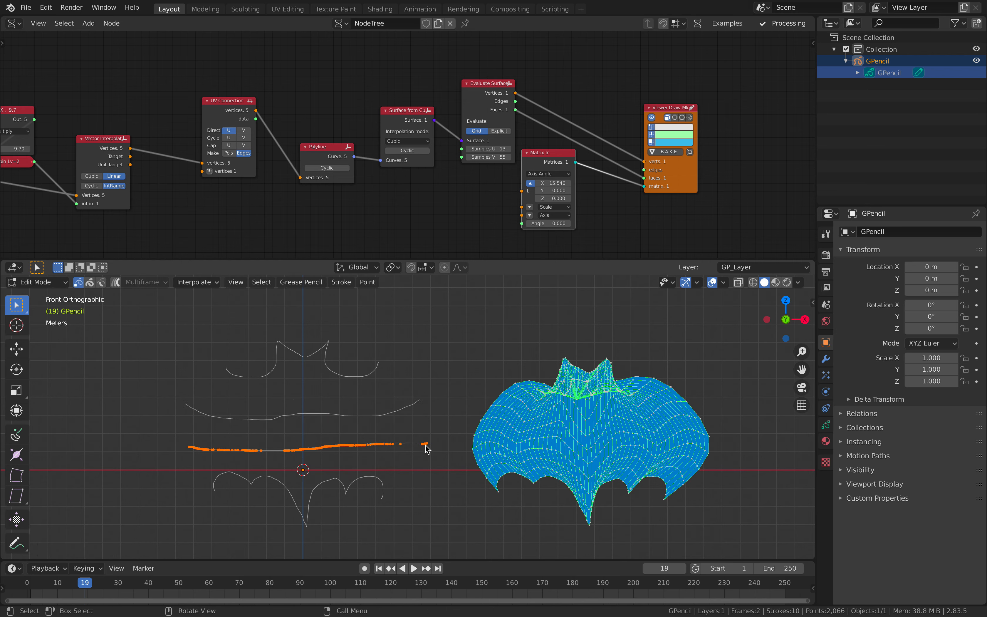
key("s")
left_click(434, 445)
key("g")
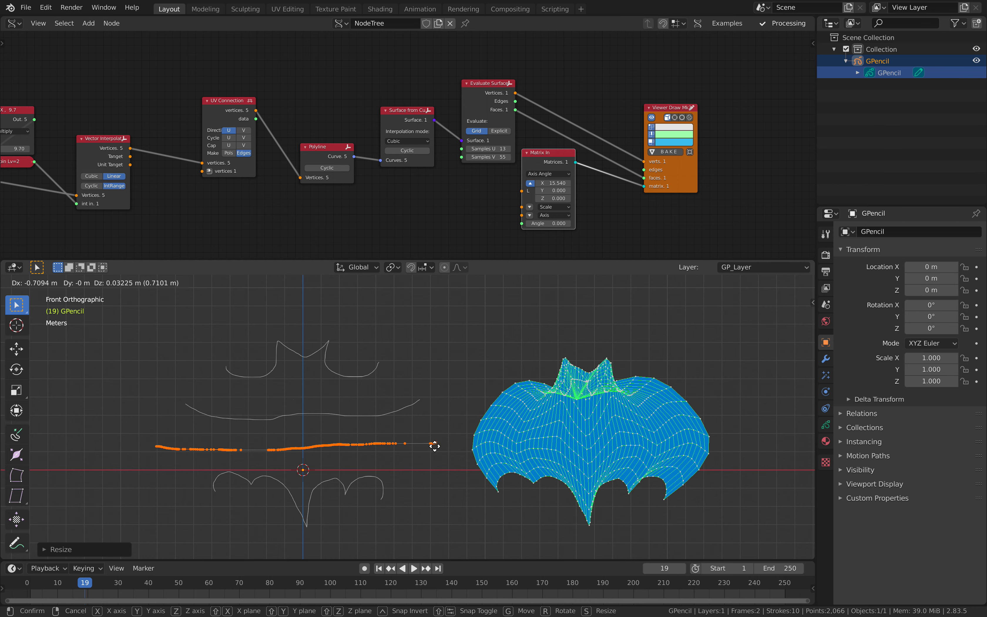
left_click(437, 446)
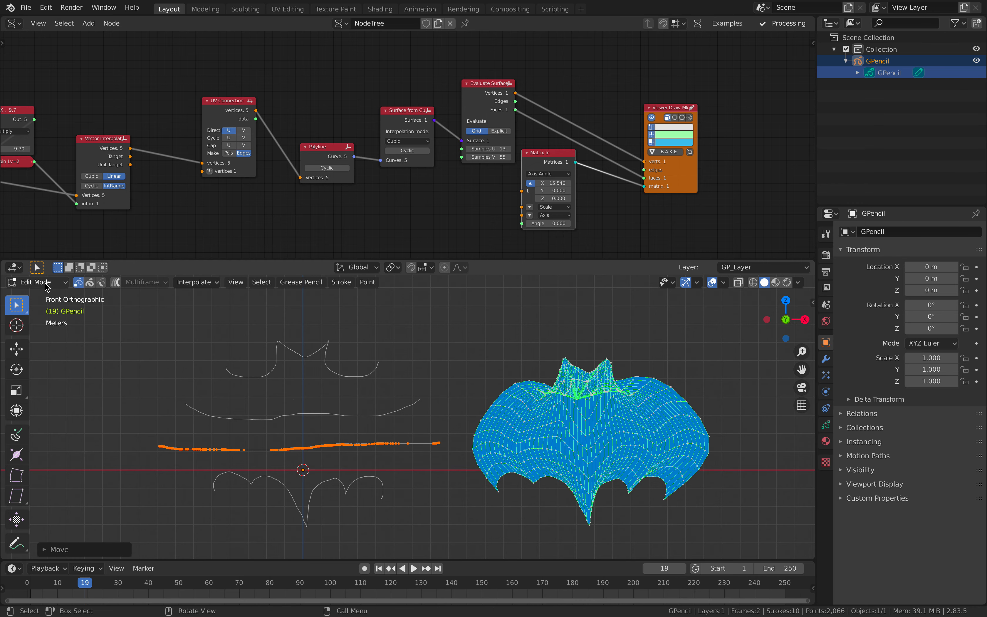
Step: Play the animation to frame 32 and examine the lofted surface around the base of the ears
key("space")
key("space")
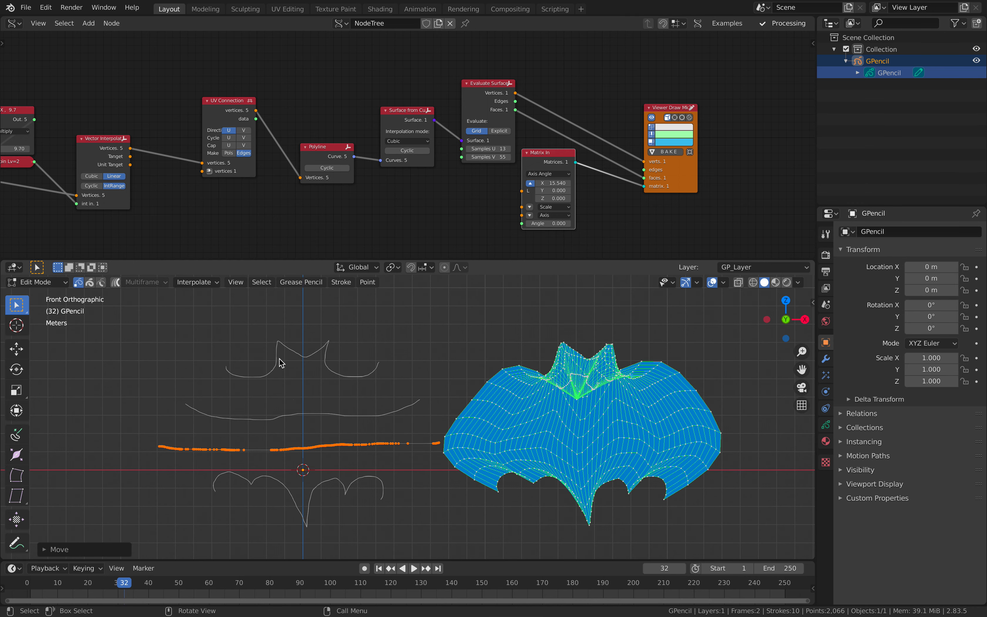
left_click(304, 357)
scroll(432, 404, "up", 8)
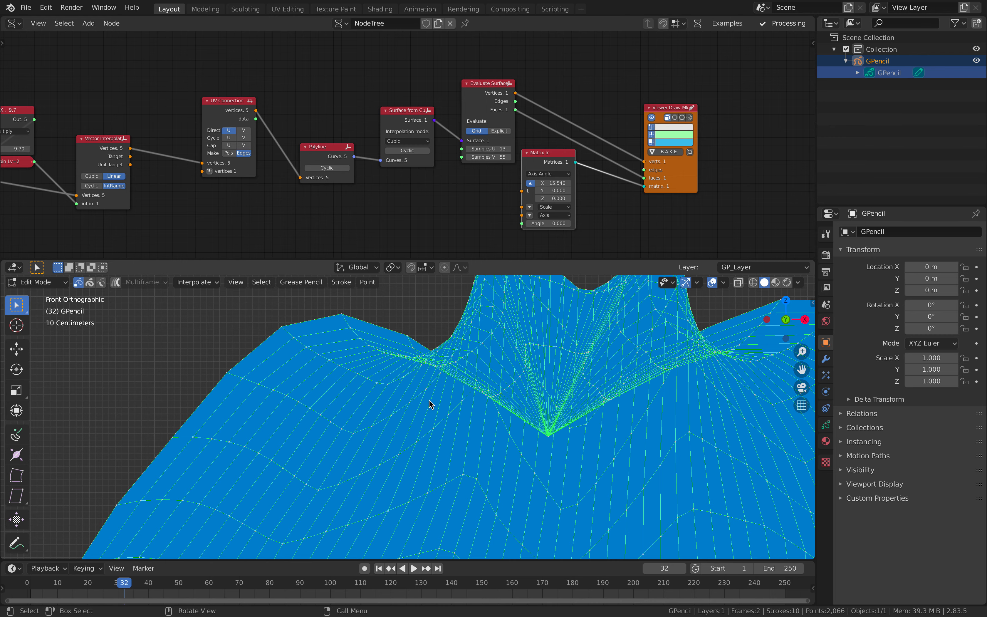
scroll(427, 399, "down", 8)
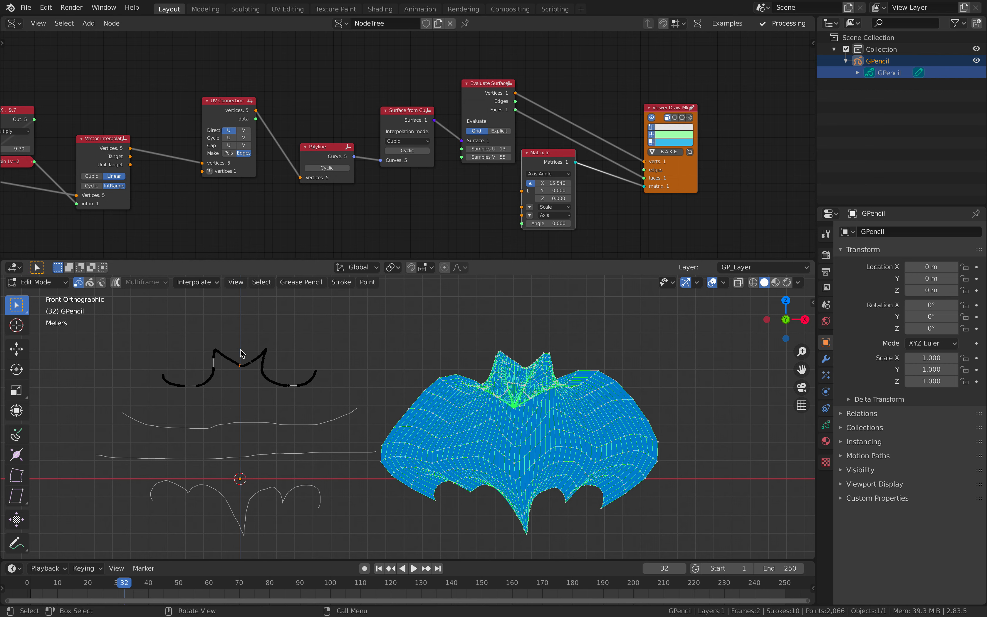
Step: Return the GPencil object to Object Mode and save the file
left_click(39, 282)
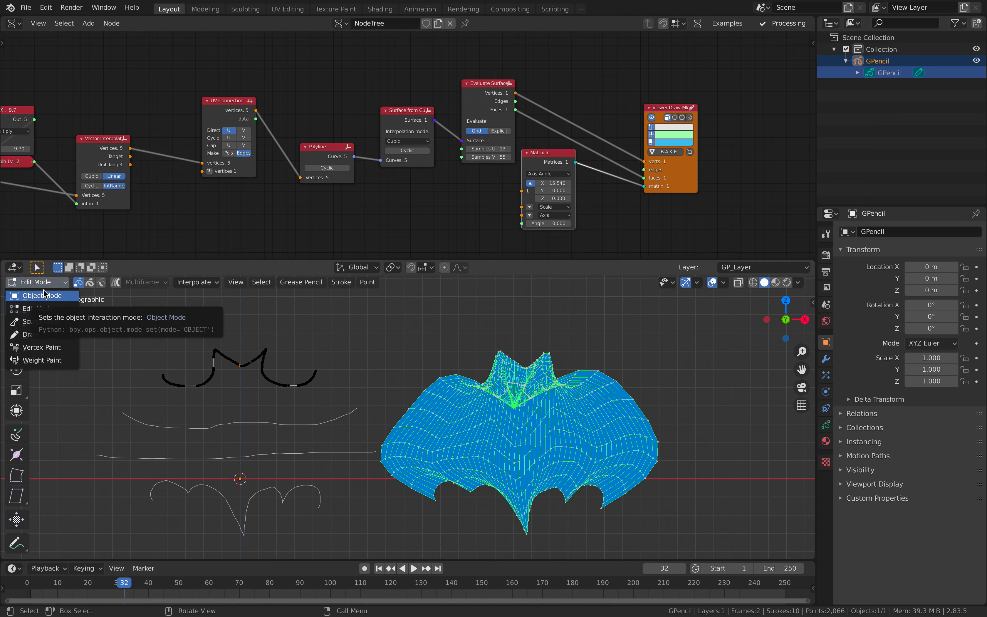
left_click(31, 296)
middle_click_drag(314, 353, 351, 327, "shift")
key("ctrl+s")
left_click(355, 333)
Step: Play back the animated surface and scrub the timeline to frame 52
key("space")
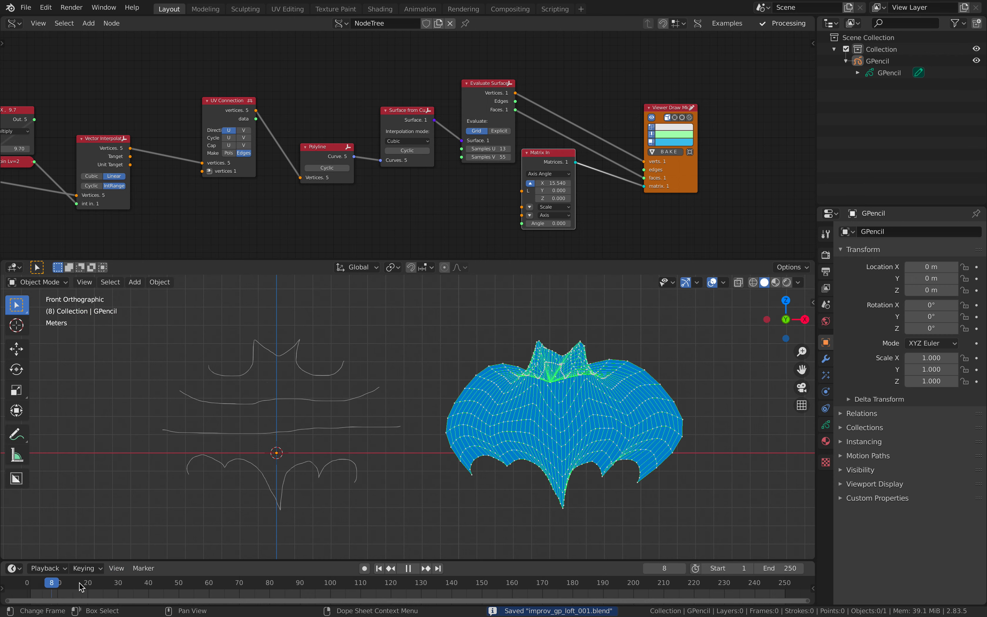
mouse_move(93, 580)
left_mouse_down()
mouse_move(58, 580)
mouse_move(137, 583)
mouse_move(49, 584)
mouse_move(185, 587)
left_mouse_up()
key("space")
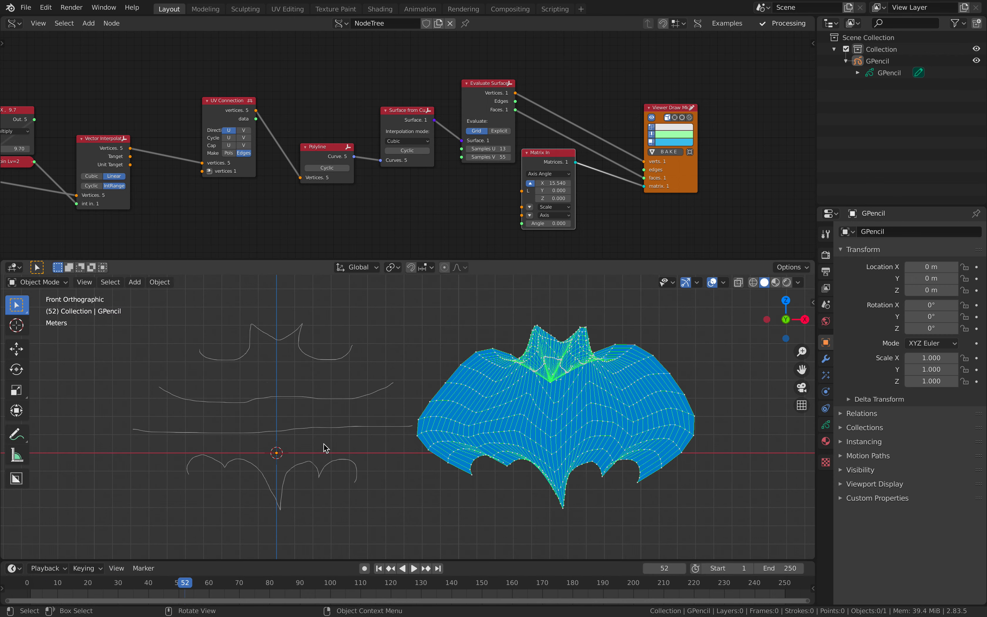
Step: Switch the GPencil strokes to Sculpt Mode and frame both the strokes and the surface
middle_click_drag(313, 381, 348, 381, "shift")
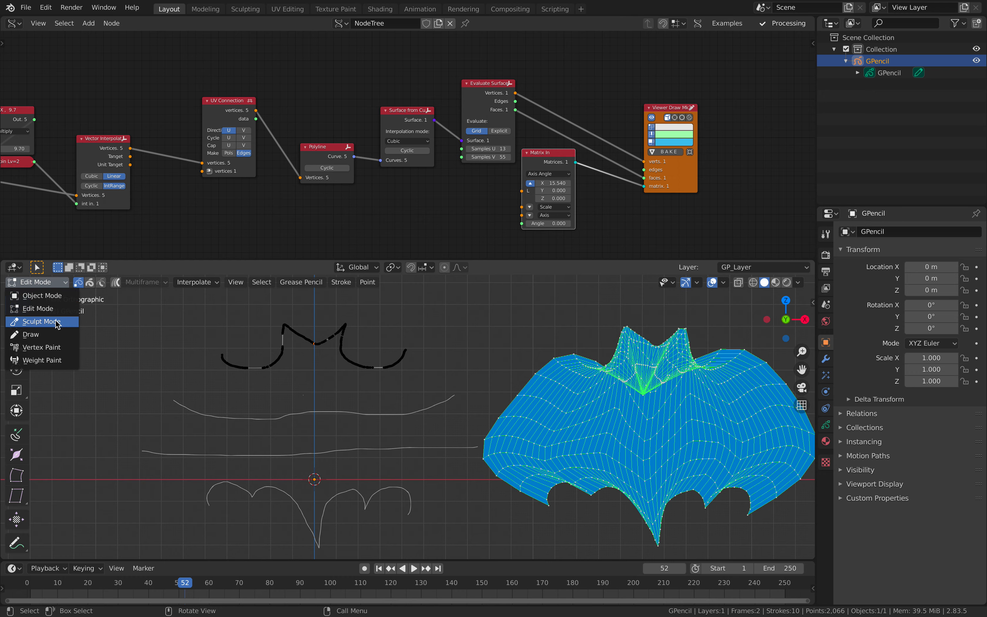
left_click(55, 320)
middle_click_drag(280, 340, 257, 340, "shift")
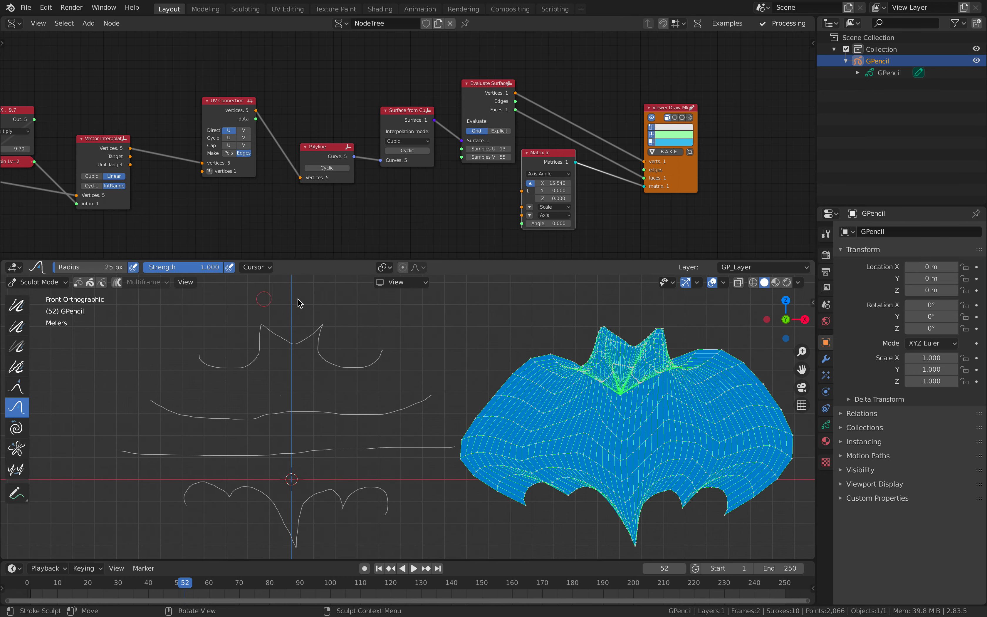
scroll(273, 346, "down", 3)
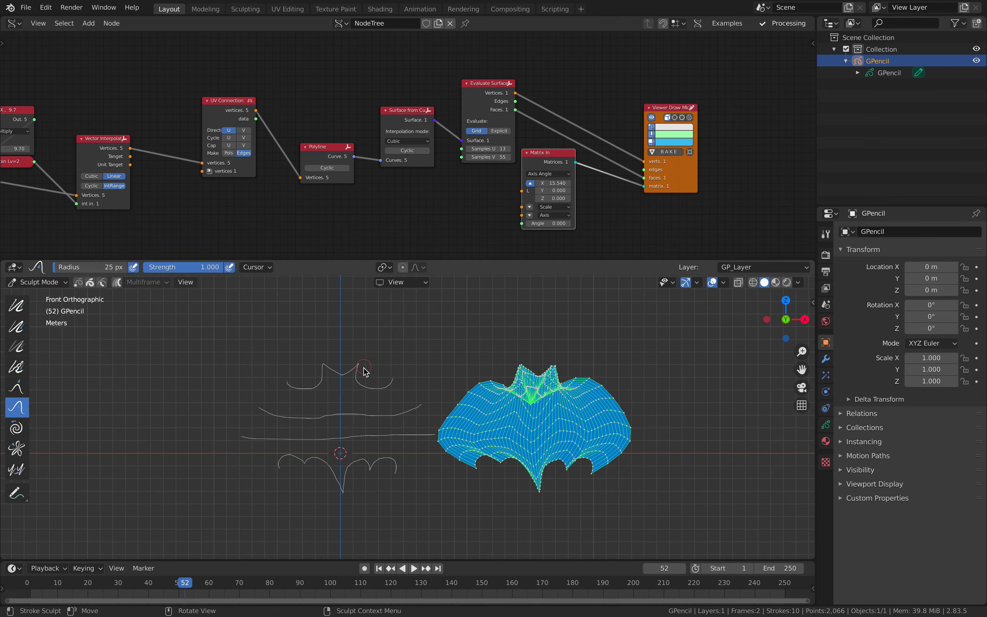
scroll(356, 369, "up", 3)
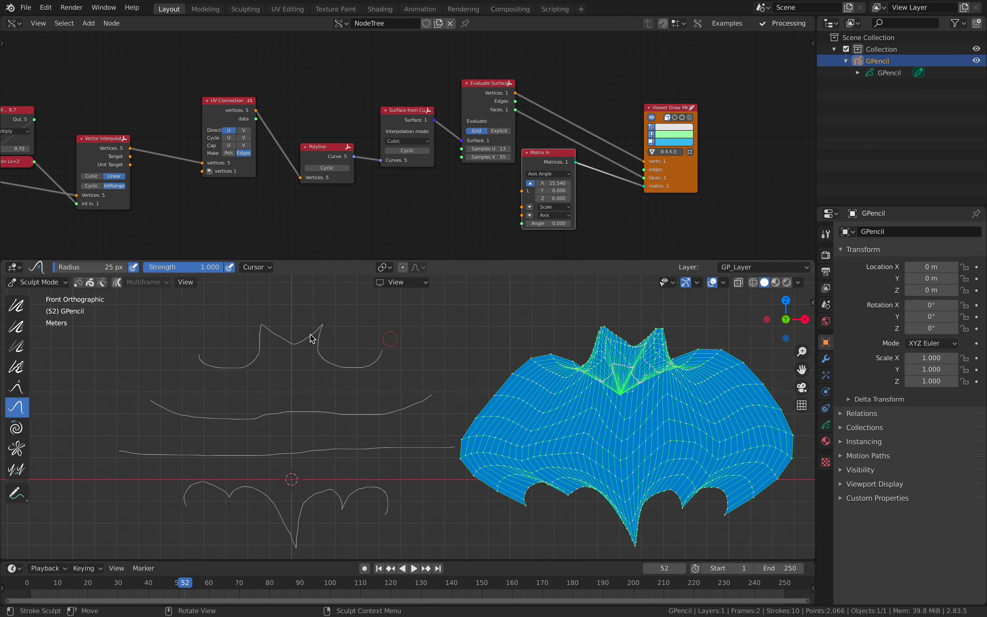
middle_click_drag(475, 341, 469, 303, "shift")
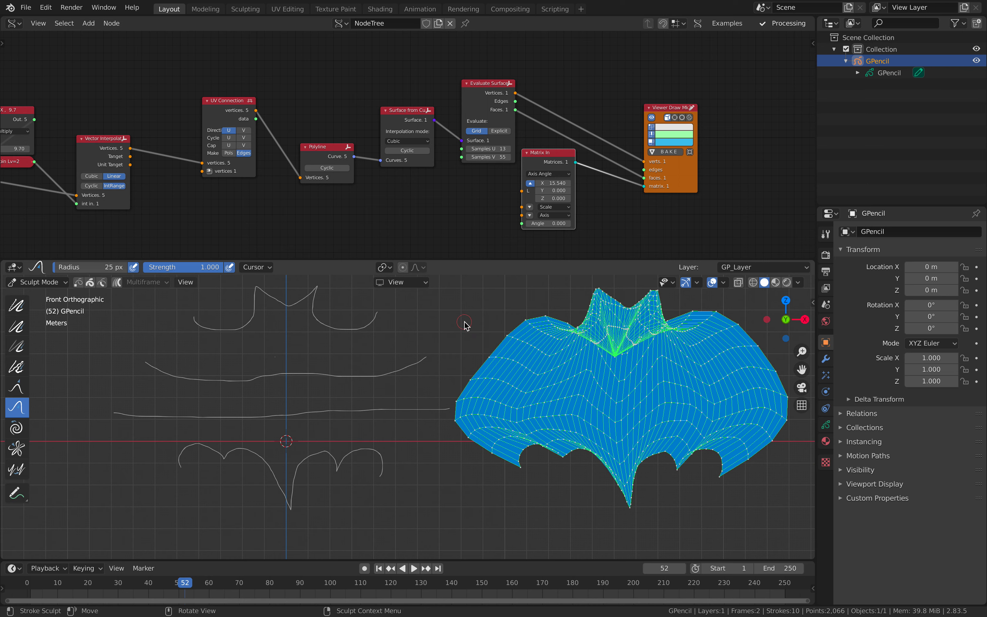
Step: Sculpt the outer end of the top stroke and the pointed tip of the bottom stroke, and enable proportional editing
left_click_drag(379, 322, 380, 313)
left_click(402, 269)
left_click_drag(291, 508, 285, 509)
scroll(449, 401, "down", 2)
Step: Scrub the timeline to frame 80, leave Sculpt Mode for Object Mode and save the file
left_click_drag(185, 582, 269, 582)
left_click(44, 282)
left_click(41, 297)
left_click(375, 370)
key("ctrl+s")
Step: Try a Mirror modifier on the GPencil object across X and across Z, and remove it
left_click(393, 348)
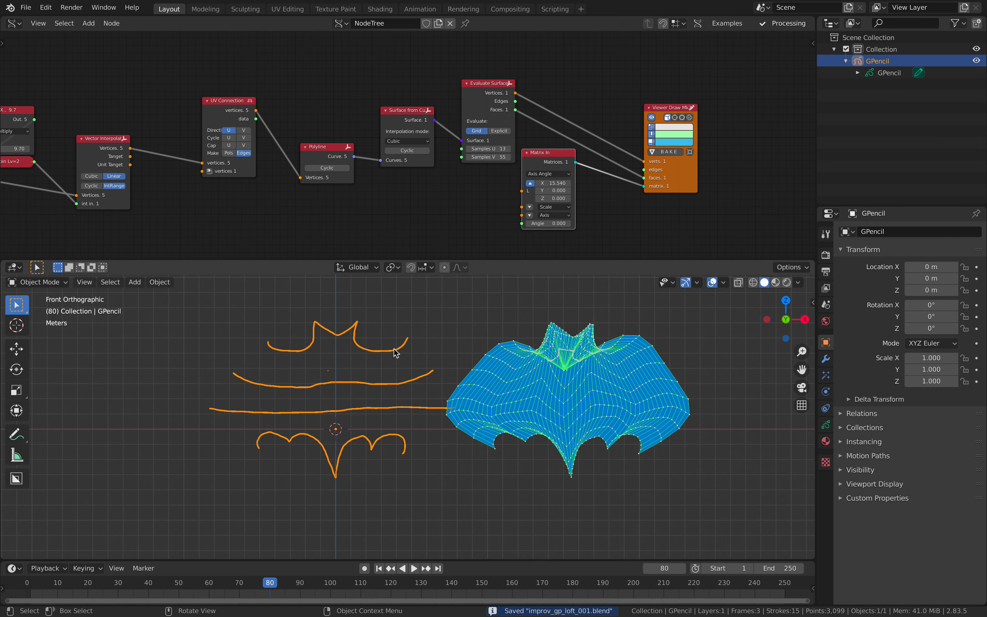
middle_click_drag(393, 351, 379, 363, "shift")
left_click(825, 359)
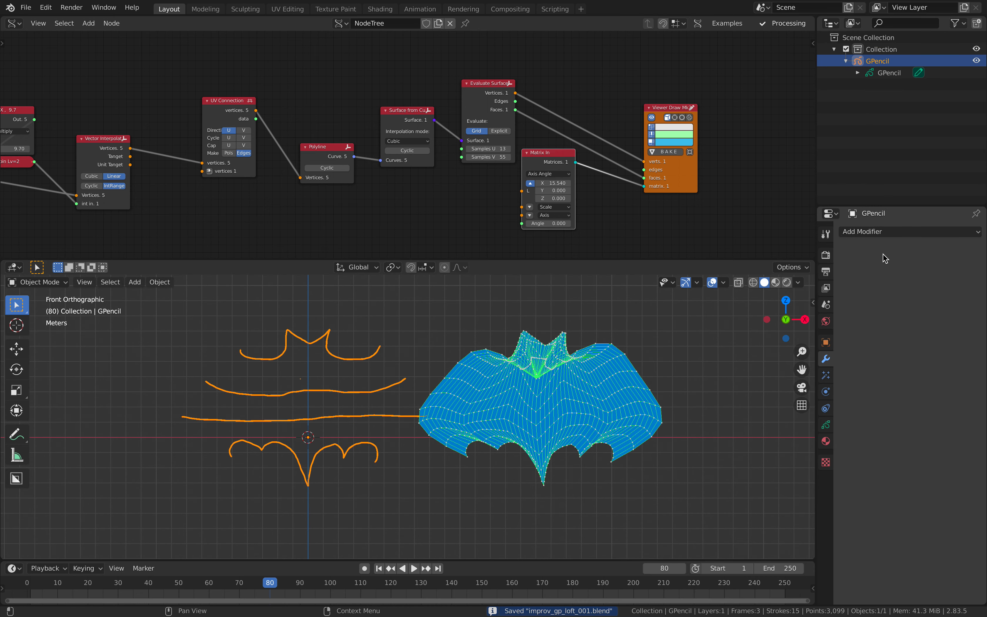
left_click(890, 232)
left_click(818, 283)
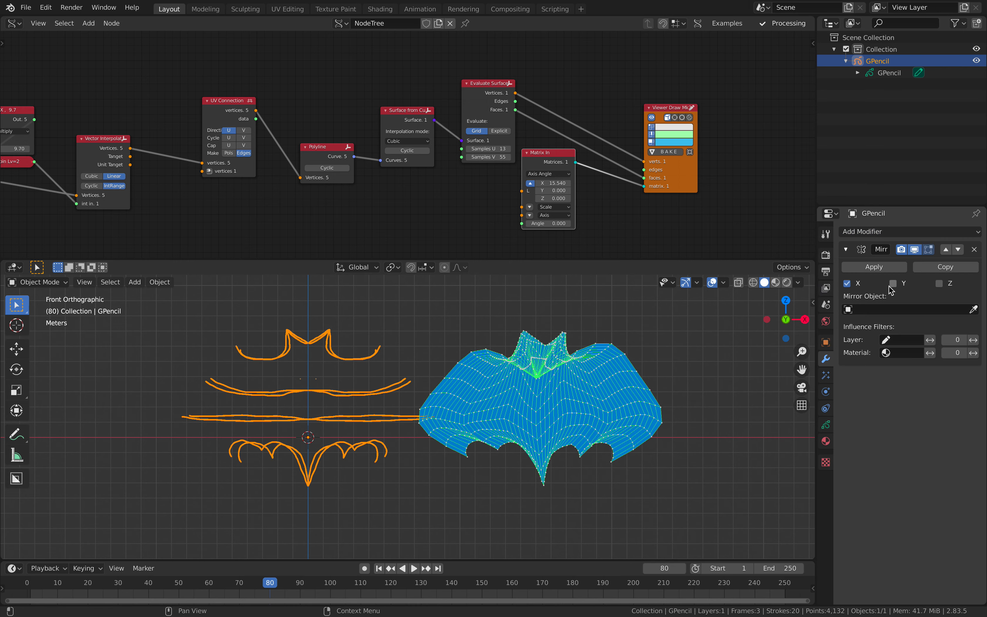
left_click(858, 287)
left_click(940, 286)
left_click(940, 285)
left_click(940, 285)
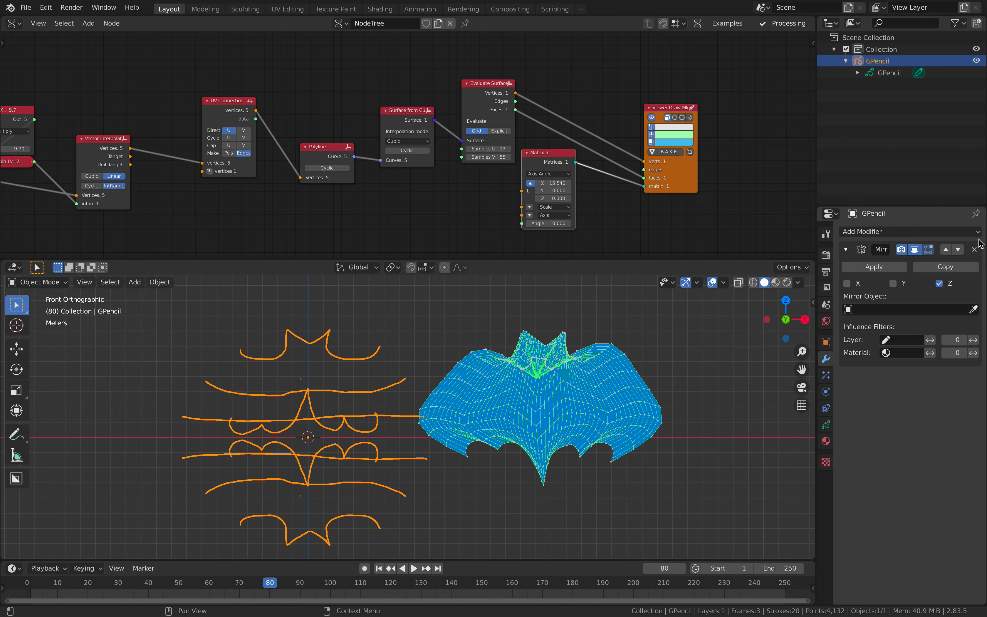
left_click(974, 249)
Step: Save the file and enter Edit Mode on the GPencil object from an angled view
left_click(411, 326)
key("ctrl+s")
middle_click_drag(412, 348, 385, 405)
left_click(389, 398)
key("Tab")
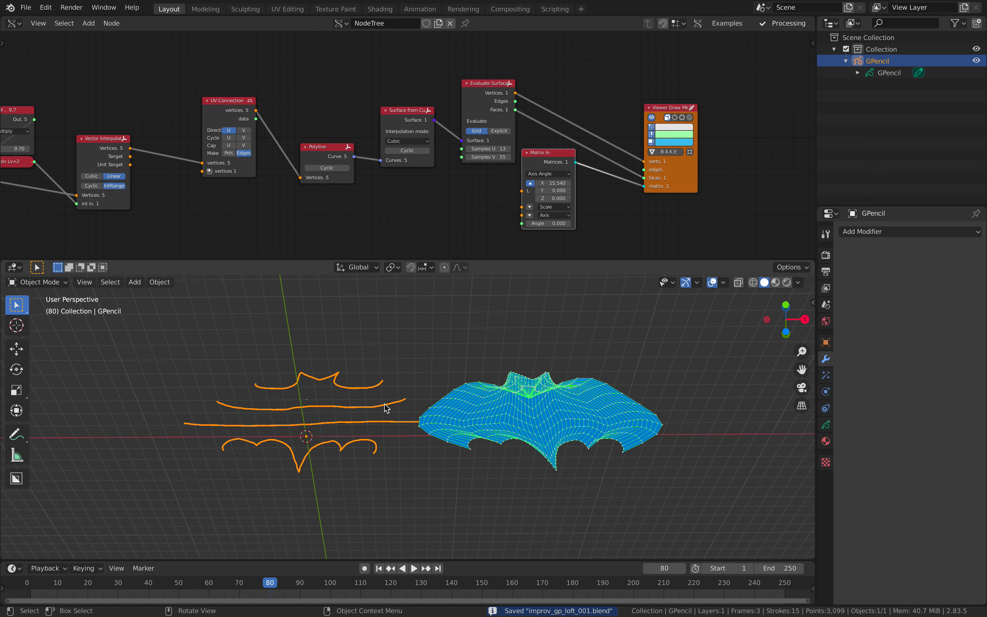
Step: Select the two middle strokes in full and move them along Y
left_click(385, 405)
left_click(387, 421, "shift")
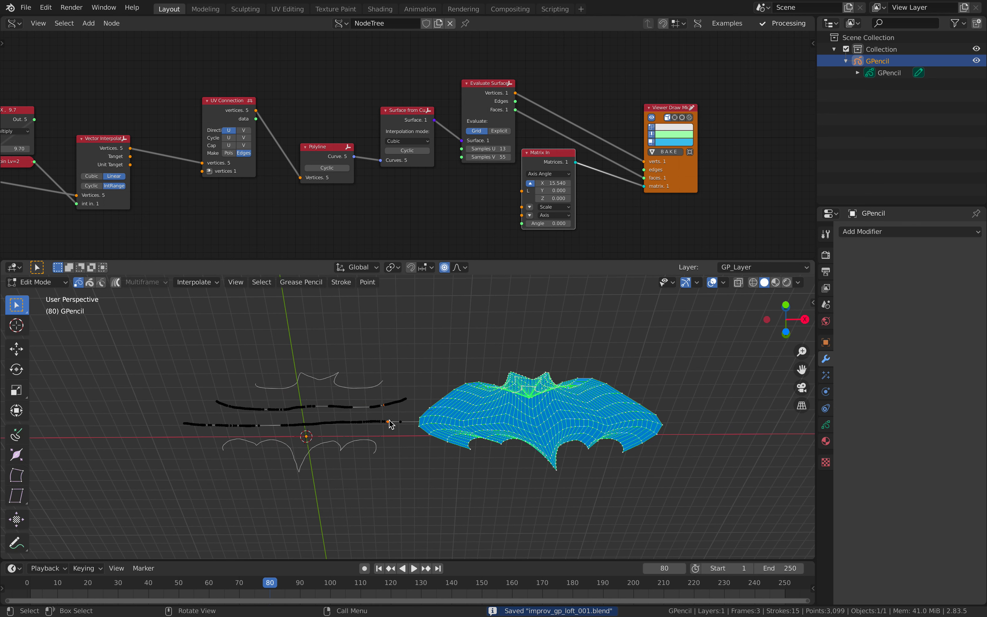
key("ctrl+l")
mouse_move(385, 417)
middle_mouse_down()
mouse_move(385, 396)
mouse_move(387, 409)
mouse_move(476, 445)
mouse_move(561, 438)
mouse_move(427, 422)
mouse_move(379, 403)
mouse_move(474, 412)
mouse_move(514, 394)
mouse_move(553, 426)
mouse_move(479, 398)
mouse_move(361, 390)
mouse_move(348, 400)
middle_mouse_up()
key("g")
key("y")
left_click(377, 391)
Step: Return to Object Mode and play the animation to frame 106
key("Tab")
key("space")
key("space")
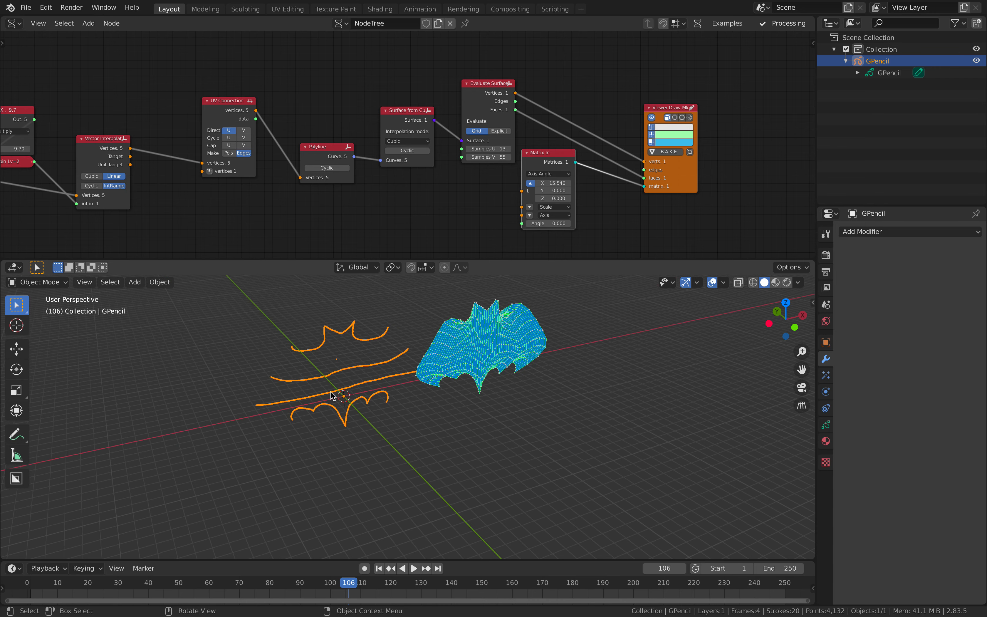
Step: In Sculpt Mode, displace the strokes with the Push brush from a side view
left_click(46, 281)
left_click(41, 321)
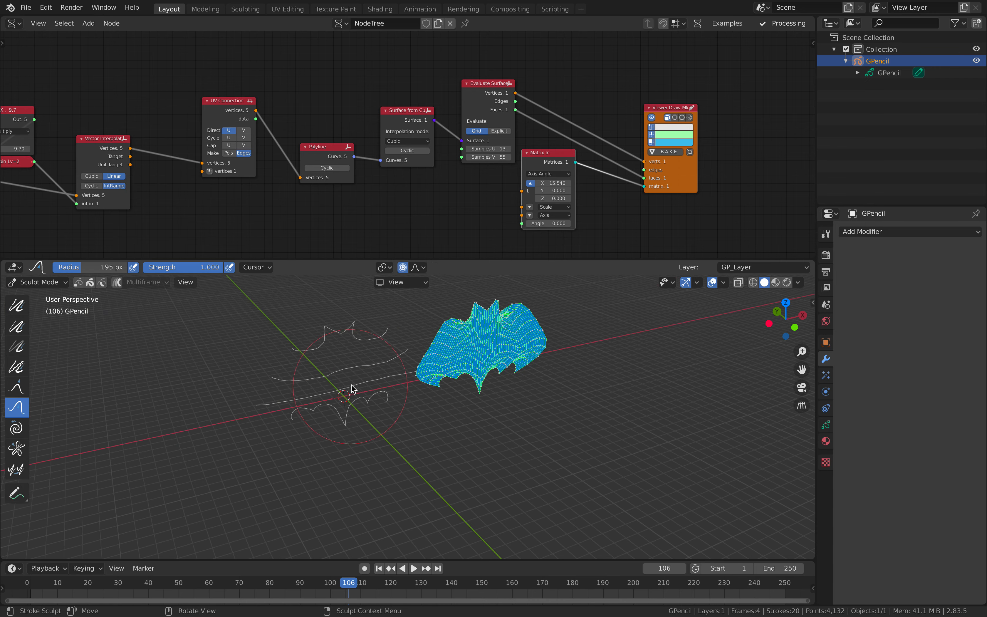
mouse_move(351, 384)
middle_mouse_down()
mouse_move(352, 370)
mouse_move(379, 366)
mouse_move(316, 367)
mouse_move(361, 378)
mouse_move(354, 372)
mouse_move(489, 375)
mouse_move(428, 381)
middle_mouse_up()
left_click_drag(380, 375, 390, 377)
middle_click_drag(432, 378, 371, 373)
key("Tab")
key("Tab")
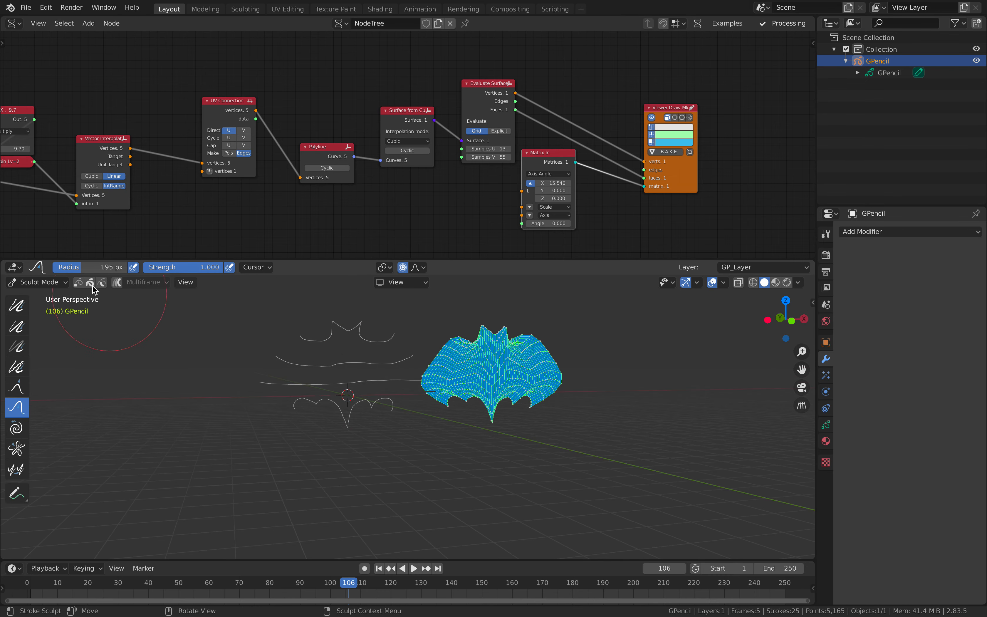
Step: Return to Object Mode, play the animation to frame 141 and deselect everything
key("space")
left_click(47, 282)
left_click(47, 296)
key("space")
key("alt+a")
scroll(490, 376, "up", 2)
mouse_move(551, 372)
middle_mouse_down()
mouse_move(451, 371)
mouse_move(555, 372)
middle_mouse_up()
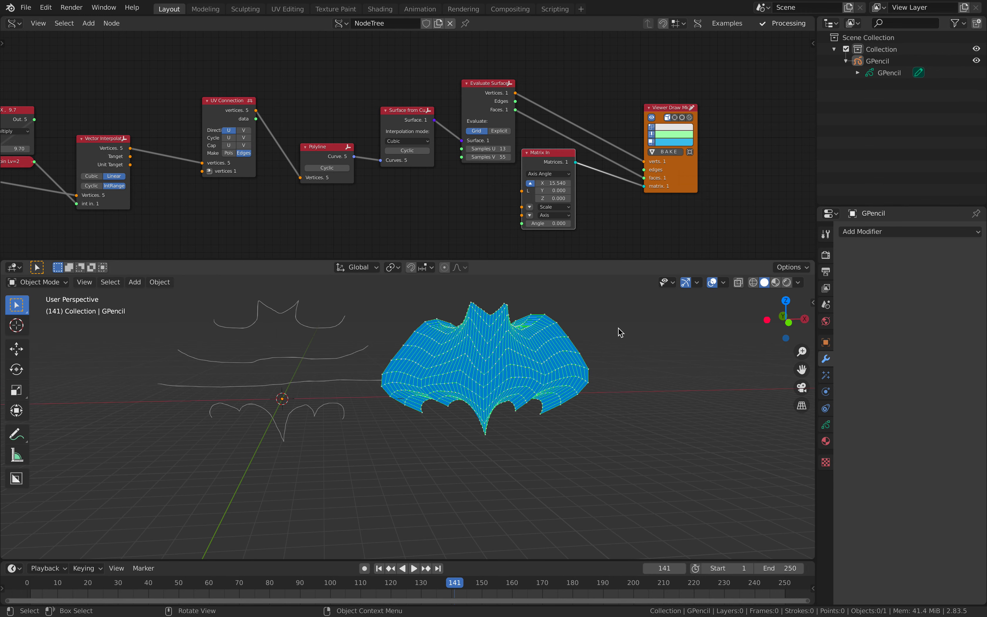
Step: Bake the Viewer Draw surface to a mesh object and move it along X, clear of the preview surface
left_click(661, 160)
mouse_move(469, 359)
middle_mouse_down()
mouse_move(418, 368)
mouse_move(412, 379)
middle_mouse_up()
key("g")
key("x")
left_click(594, 374)
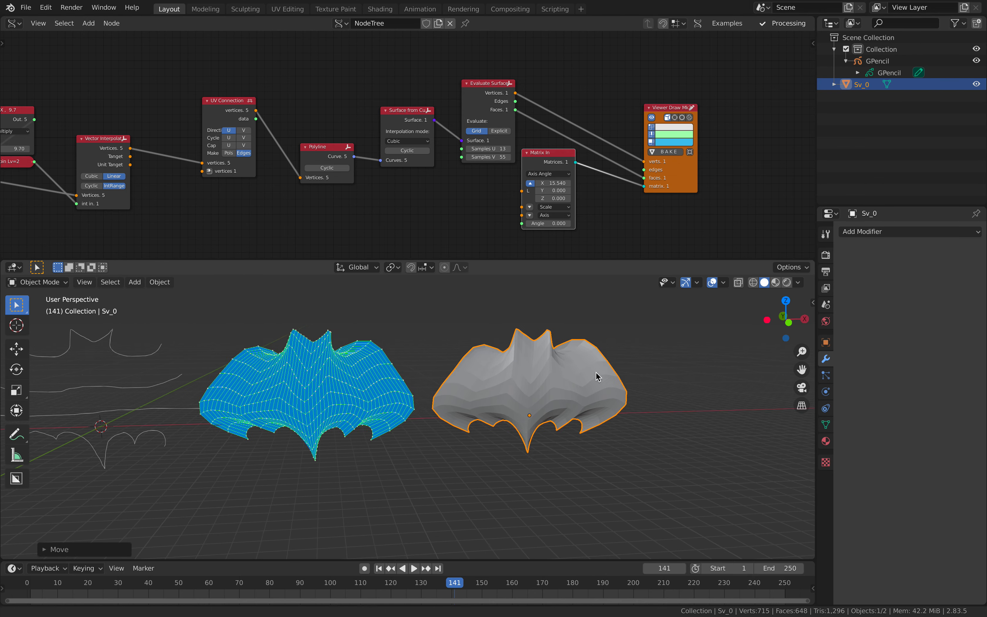
Step: Try a Solidify modifier with a thickness of 0.29 m on the baked mesh, and remove it
left_click(861, 232)
left_click(763, 413)
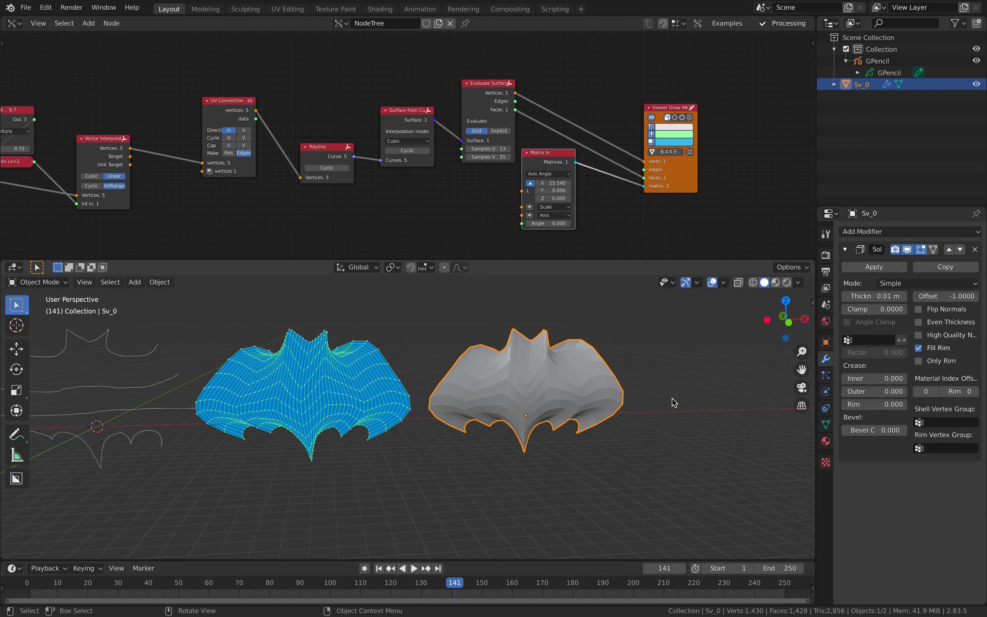
middle_click_drag(698, 403, 718, 392)
left_click_drag(876, 301, 914, 300)
middle_click_drag(706, 408, 717, 398)
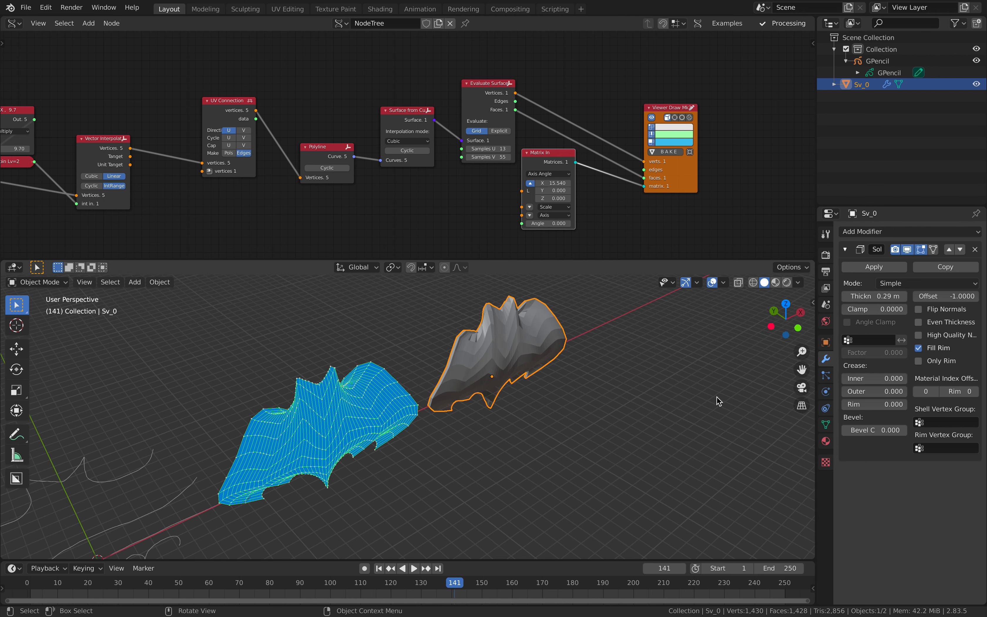
left_click(975, 250)
Step: Extrude all faces of the baked mesh along the normal to give it thickness, and return to Object Mode
middle_click_drag(473, 363, 422, 425)
key("Tab")
key("alt+a")
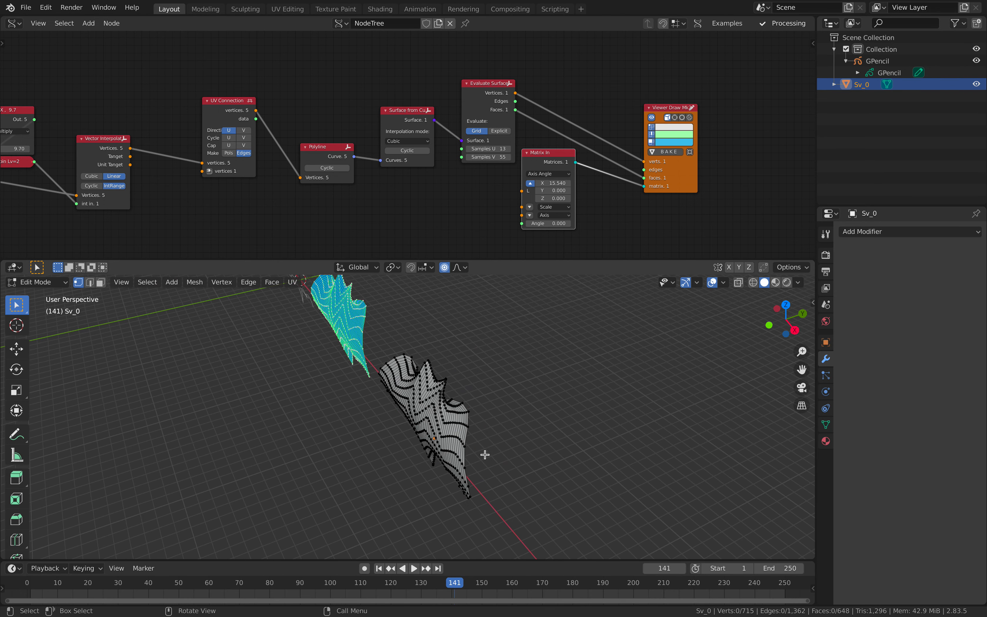
key("a")
key("e")
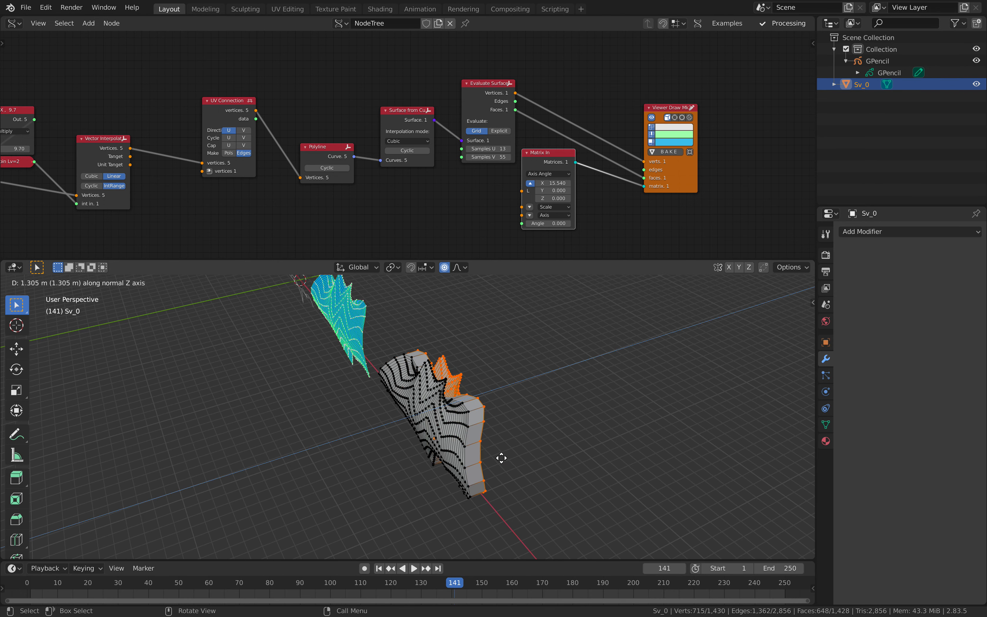
left_click(476, 452)
middle_click_drag(477, 452, 544, 398)
key("Tab")
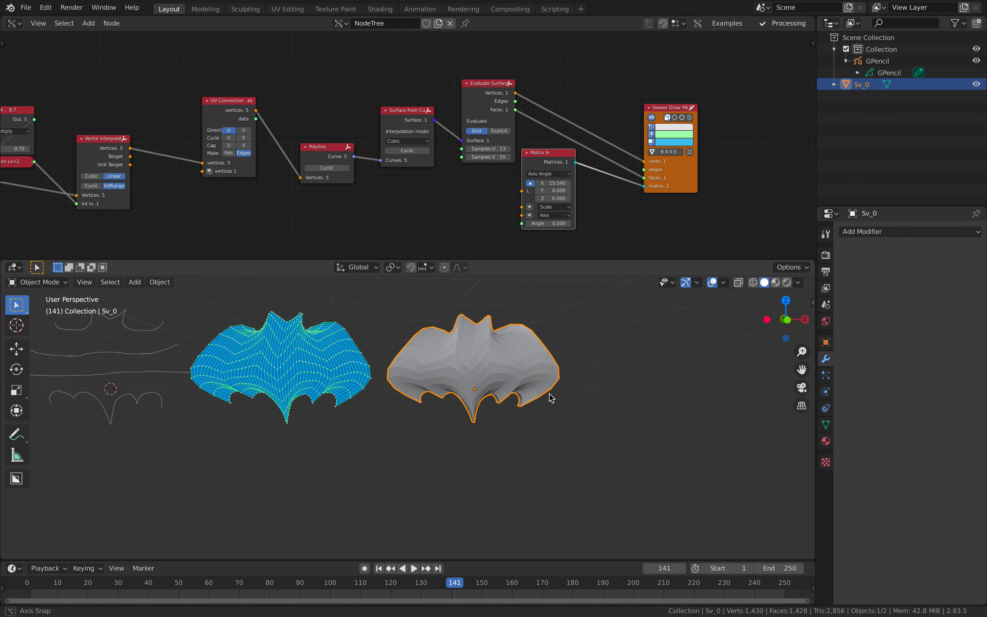
Step: Add a Mirror modifier to the baked mesh and enable Bisect on the X axis
left_click(850, 232)
middle_click_drag(397, 363, 779, 286)
left_click(873, 232)
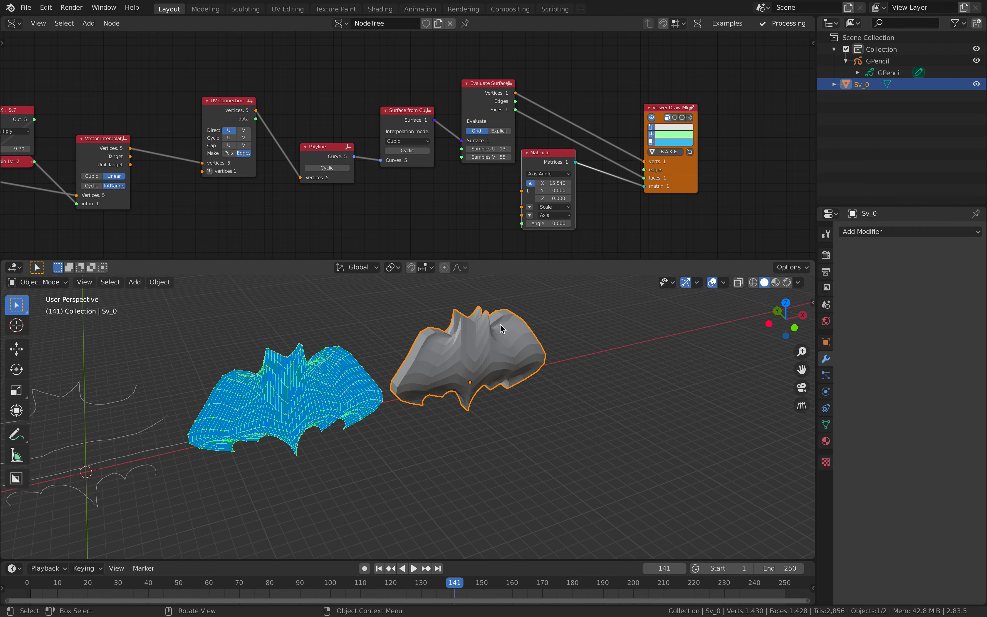
left_click(863, 232)
left_click(760, 347)
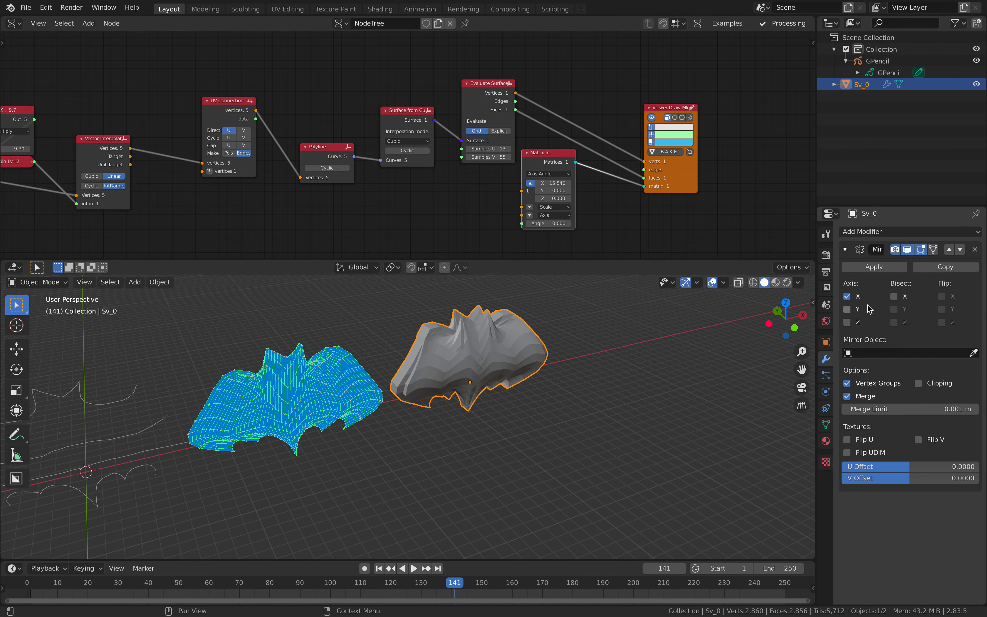
left_click(894, 296)
middle_click_drag(652, 335, 447, 333)
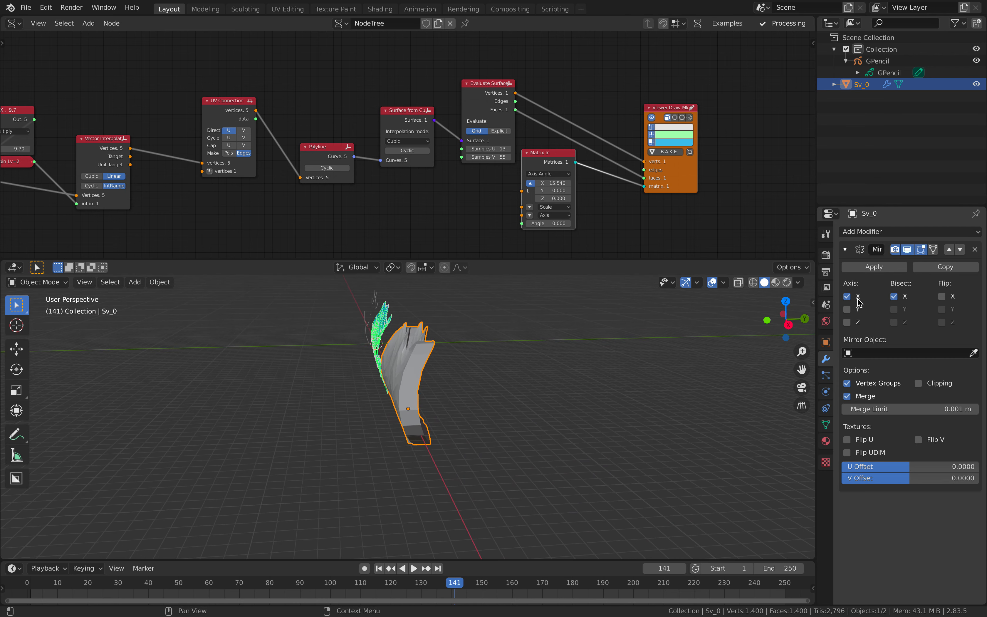
Step: Switch the mirror from X to the Y axis, with Bisect and Flip enabled on Y
left_click(847, 296)
left_click(894, 296)
left_click(847, 309)
left_click(893, 309)
middle_click_drag(571, 367, 628, 378)
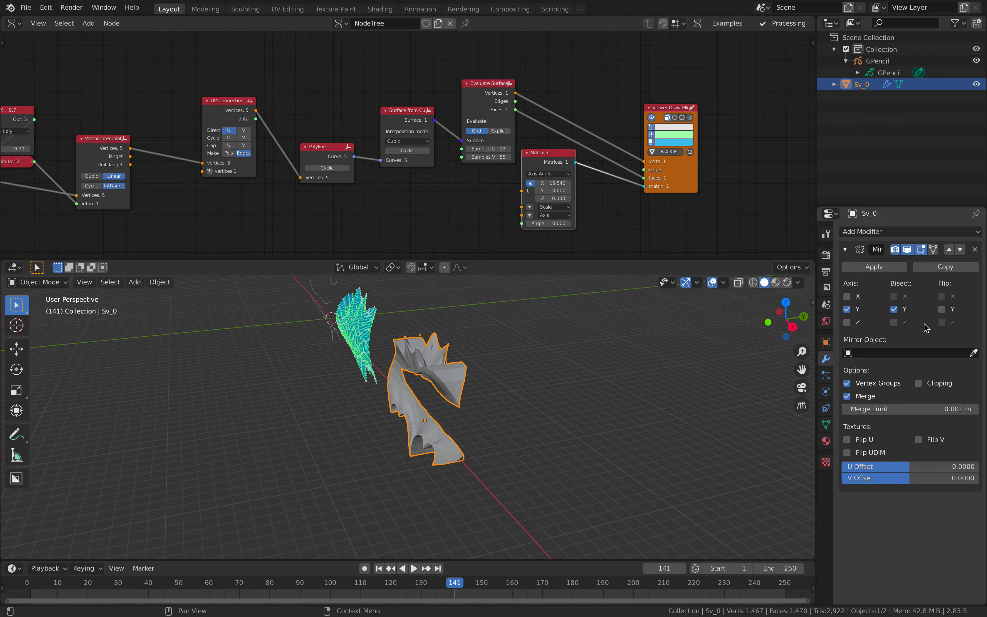
left_click(941, 309)
middle_click_drag(571, 359, 552, 340)
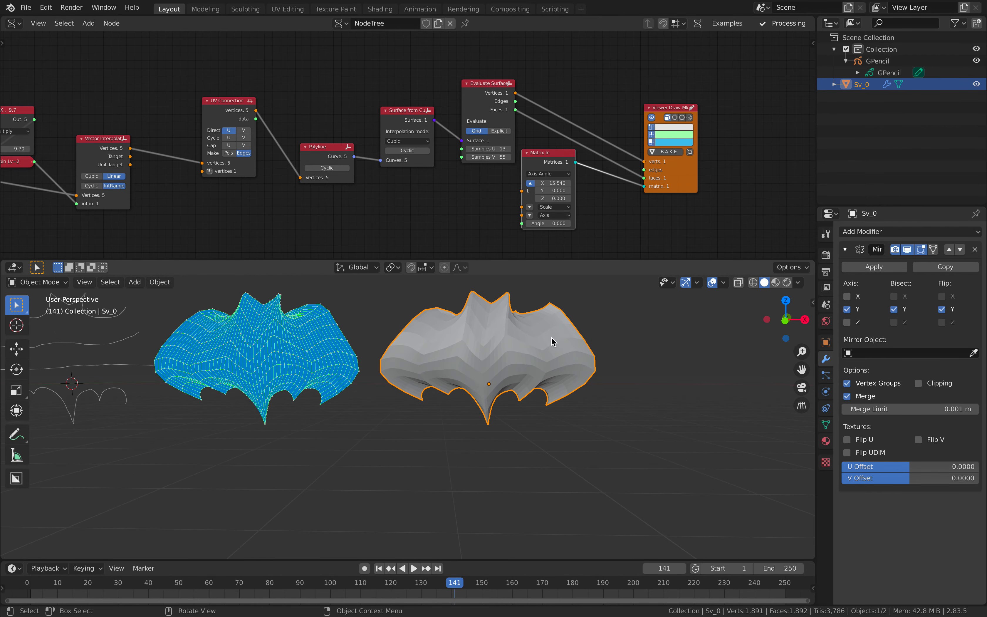
Step: Also mirror the mesh on the X axis, with Bisect and Flip enabled on X
left_click(847, 296)
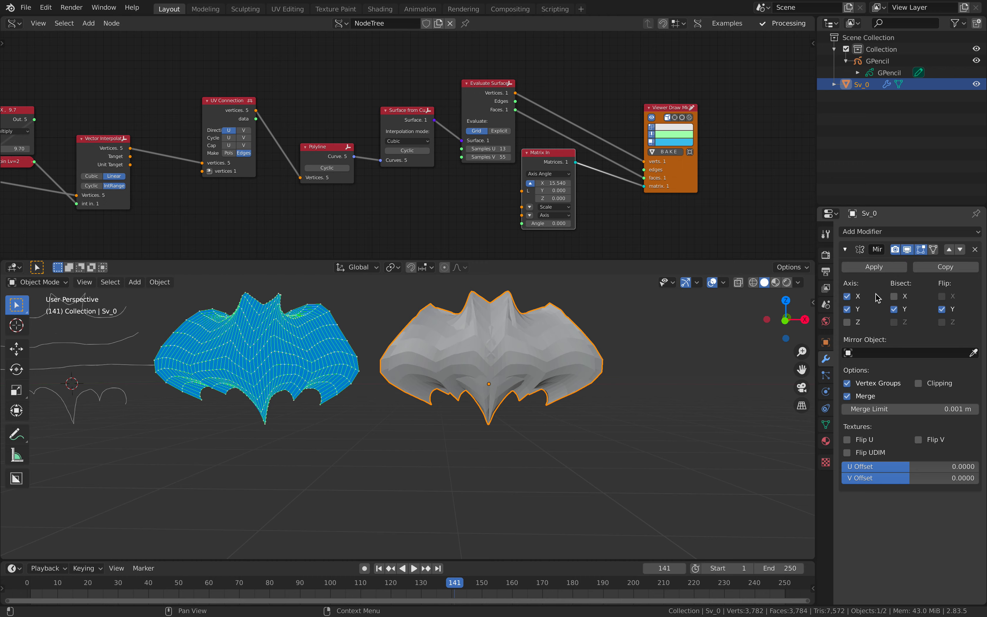
left_click(893, 296)
left_click(941, 296)
middle_click_drag(616, 388, 550, 465)
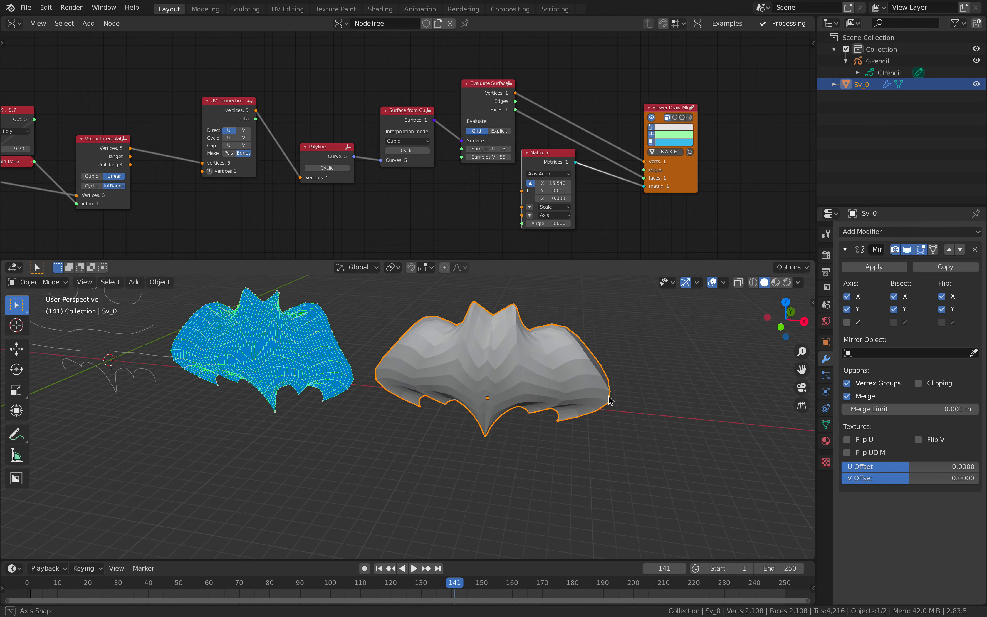
Step: Add a Remesh modifier in Voxel mode below the Mirror modifier, set its voxel size to 0.302 m, and deselect the mesh
left_click(845, 250)
left_click(868, 232)
left_click(755, 377)
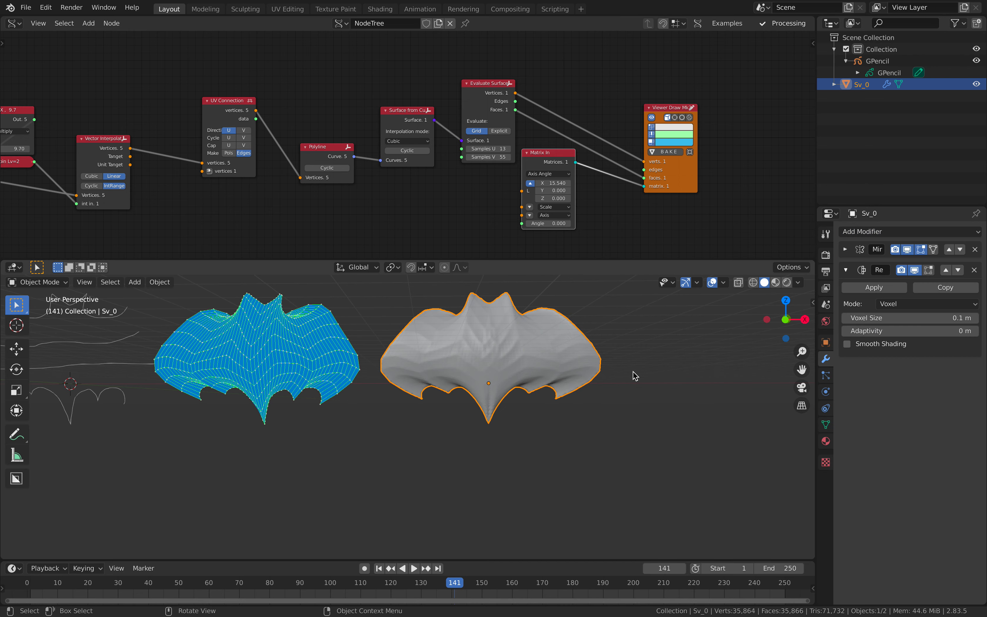
left_click_drag(909, 318, 972, 318)
middle_click_drag(591, 408, 593, 378)
left_click(626, 347)
Step: Save the file, give the Sverchok node tree a fake user, and select all its nodes
scroll(626, 347, "down", 2)
key("ctrl+s")
scroll(526, 350, "up", 1)
scroll(393, 161, "down", 4)
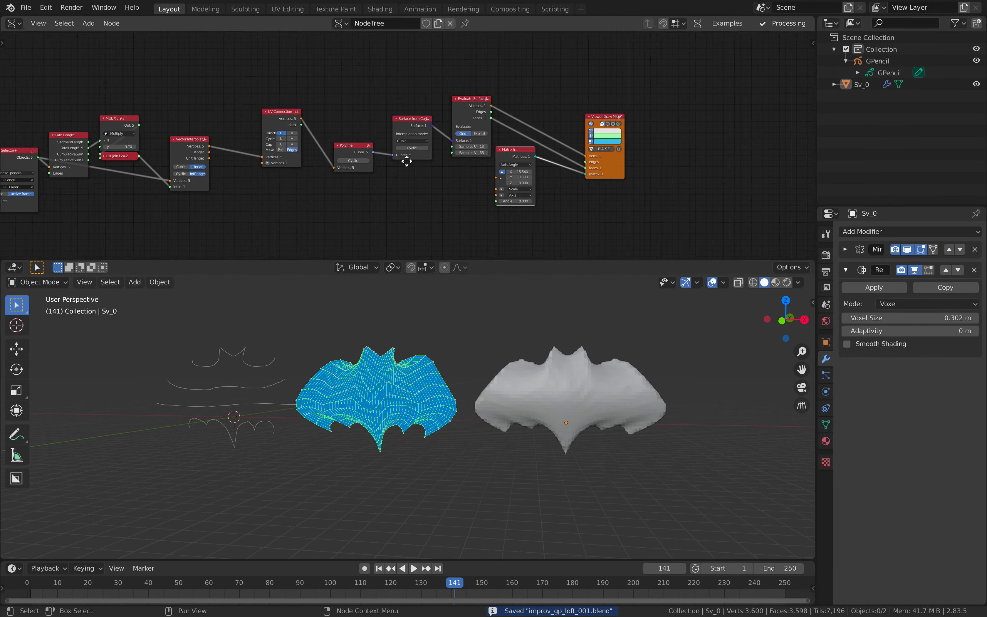
middle_click_drag(393, 160, 497, 163)
scroll(489, 159, "up", 3)
left_click(426, 24)
scroll(489, 115, "down", 2)
middle_click_drag(489, 116, 543, 81)
scroll(410, 142, "down", 2)
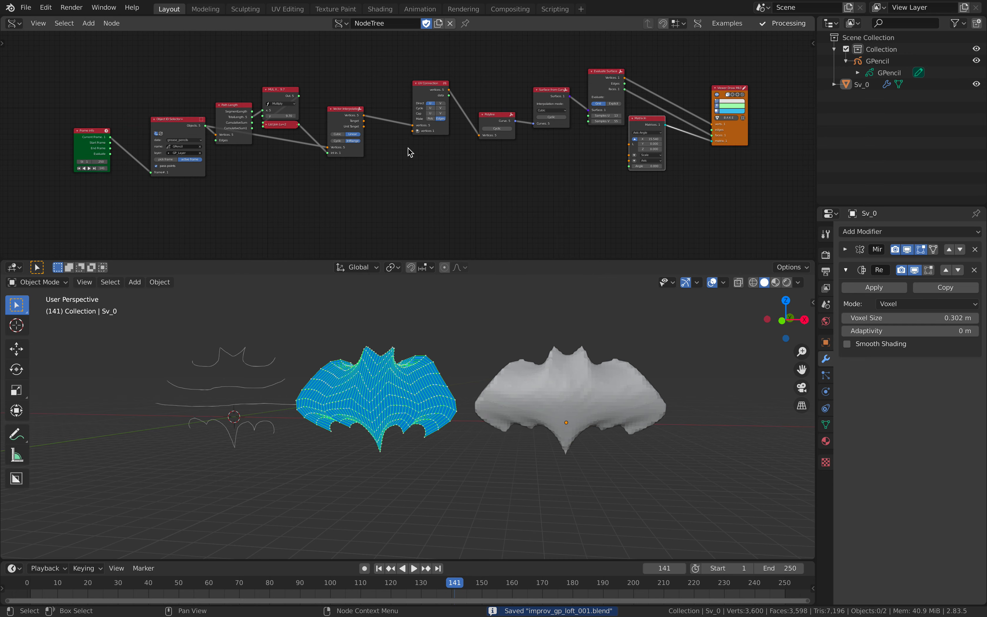
middle_click_drag(408, 148, 413, 152)
key("a")
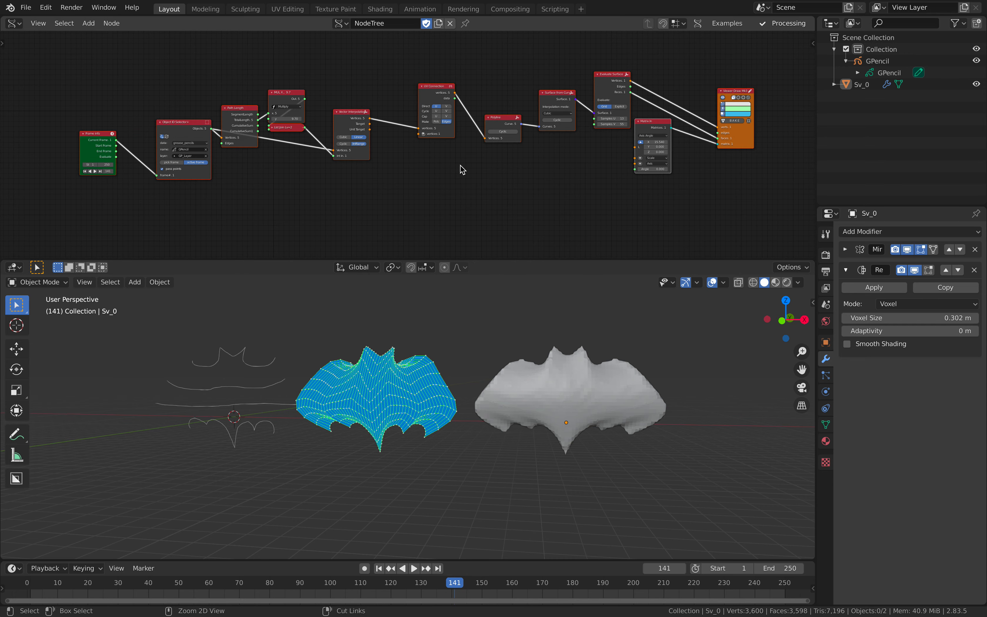
middle_click_drag(458, 293, 461, 346)
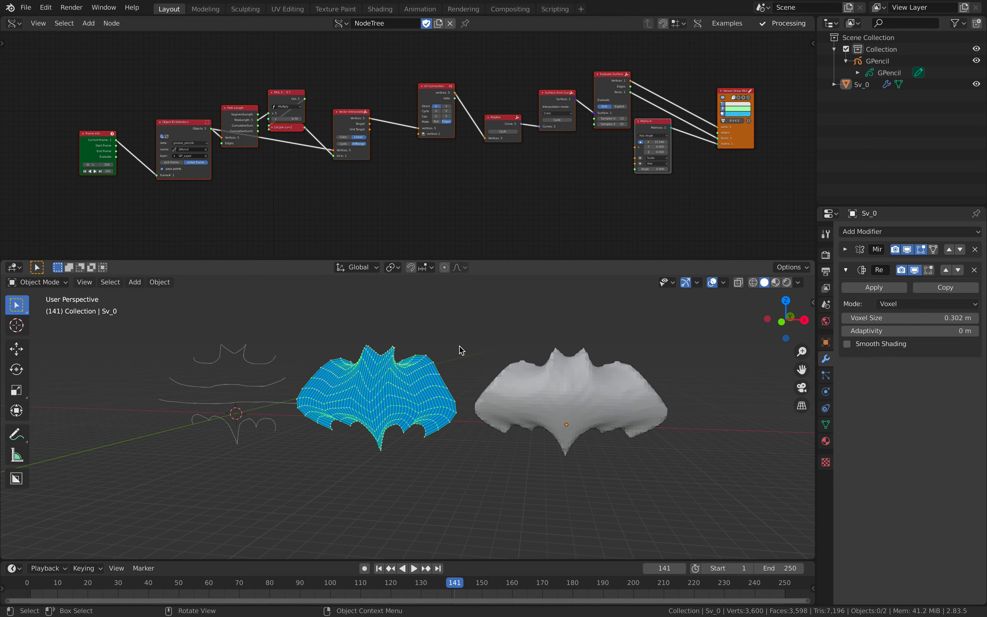
Step: Save the file again and save a new version as improv_gp_loft_002.blend
left_click(25, 8)
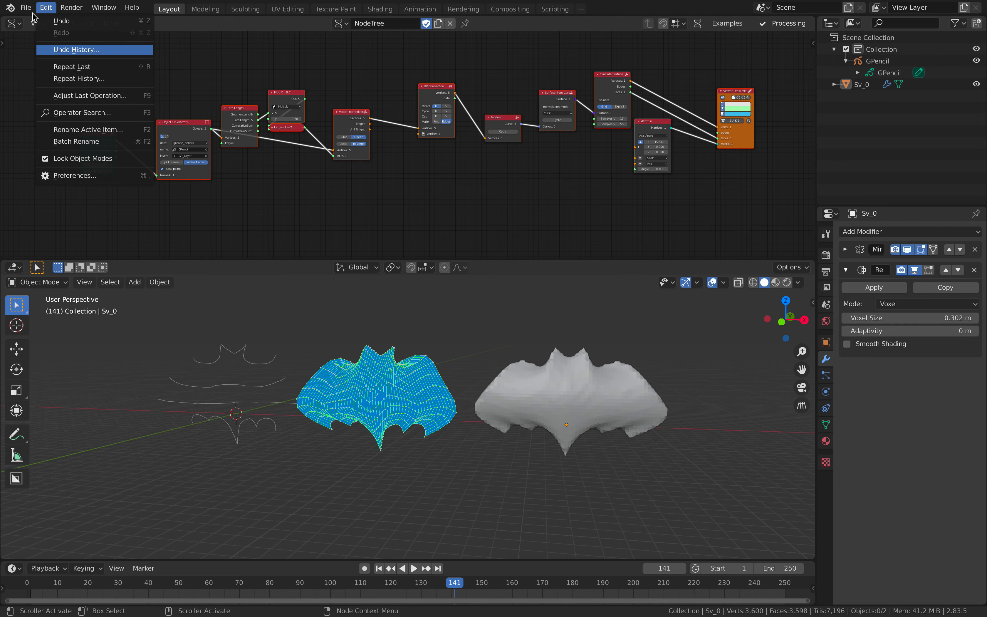
left_click(25, 7)
left_click(43, 84)
left_click(26, 7)
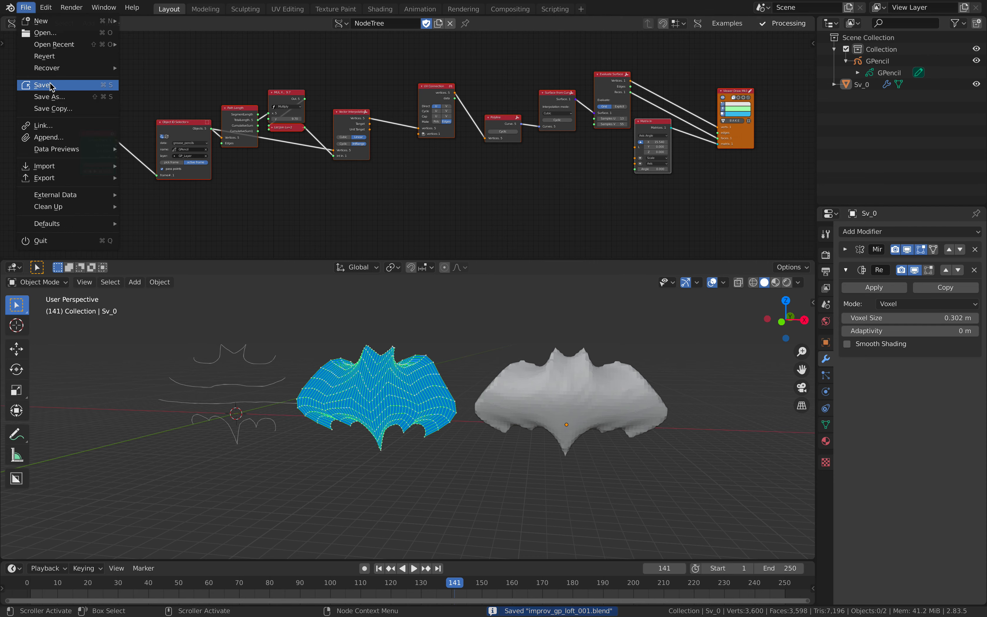
key("shift+super+s")
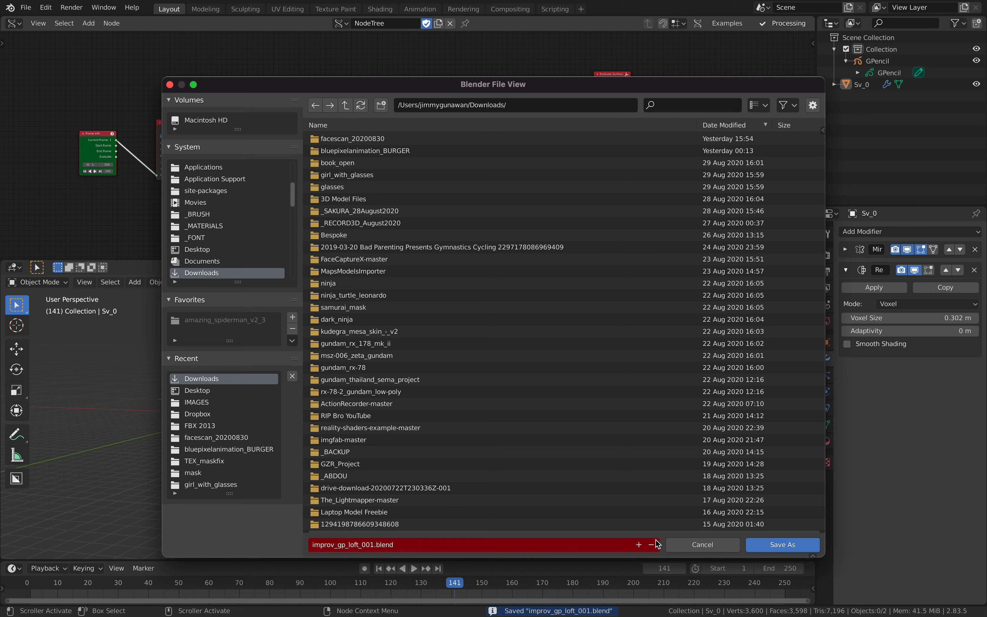
left_click(783, 544)
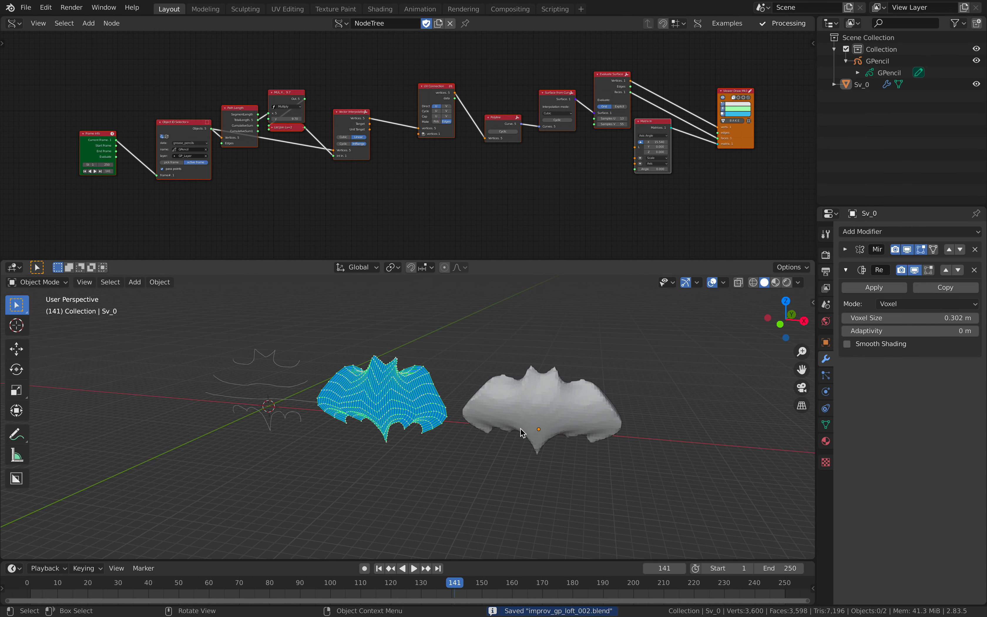
Step: Delete all objects from the scene
key("a")
key("a")
key("Delete")
key("q")
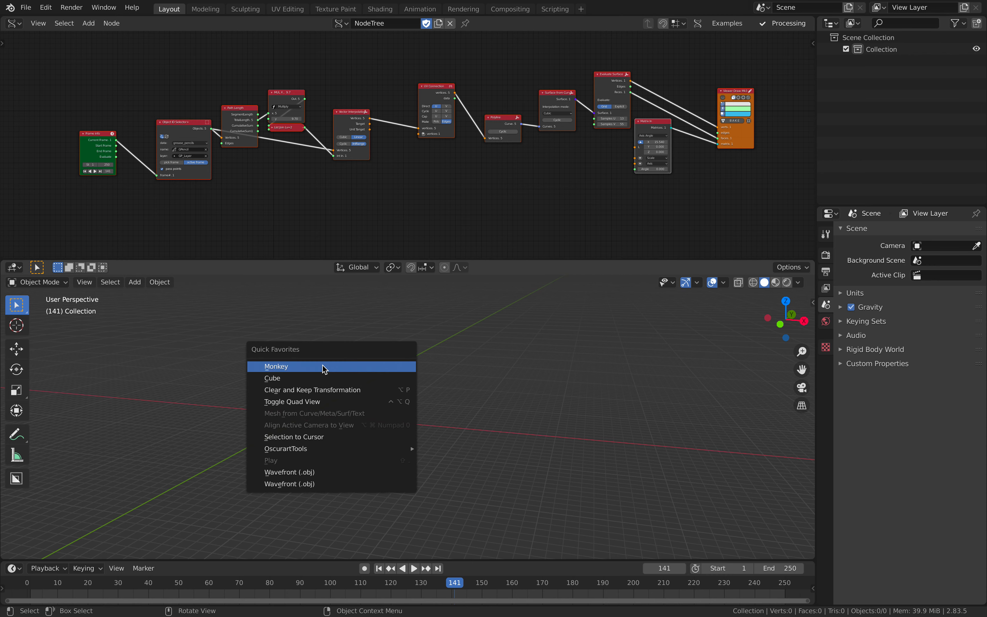
key("Escape")
Step: Add a blank grease pencil object in the right orthographic view and enlarge the 3D viewport
key("grave")
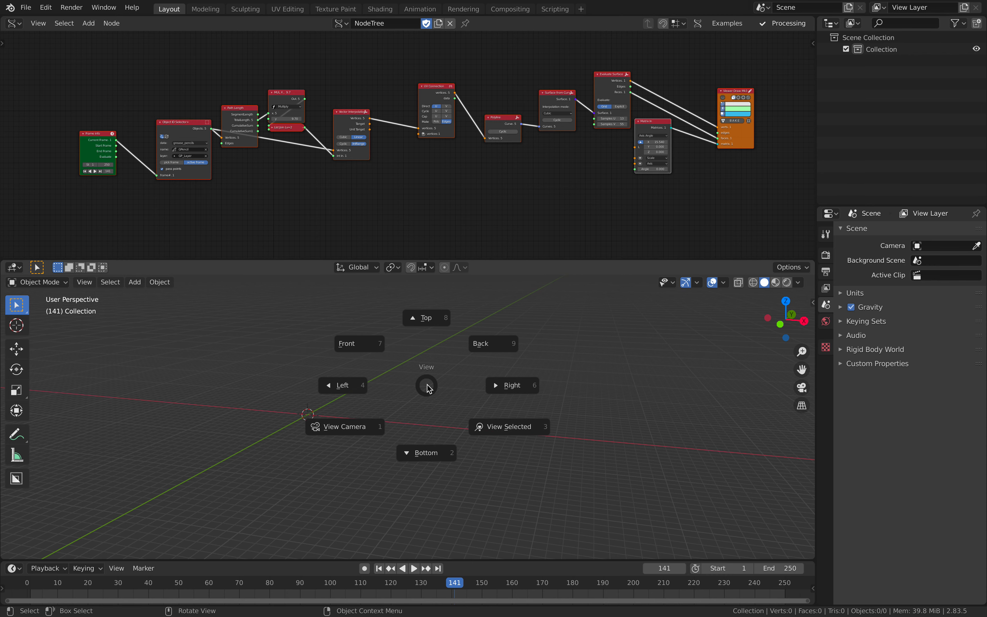
left_click(498, 385)
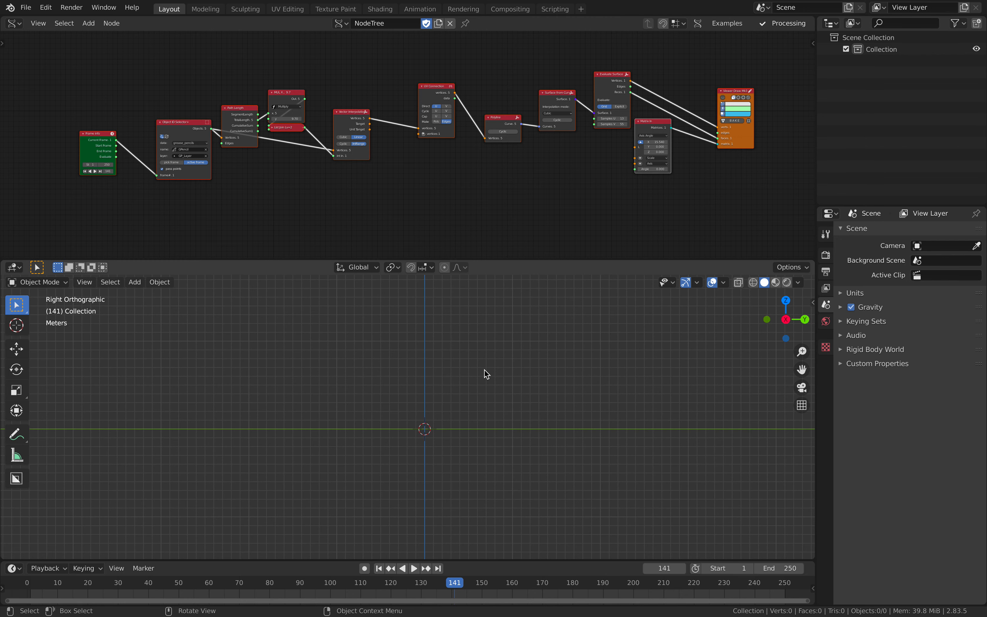
key("shift+a")
mouse_move(465, 326)
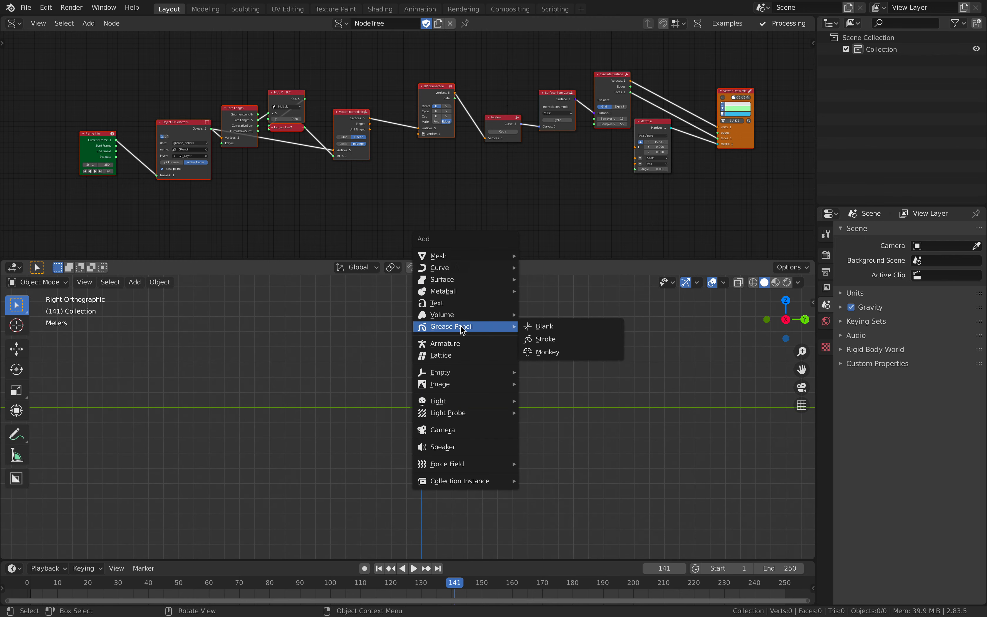
left_click(528, 327)
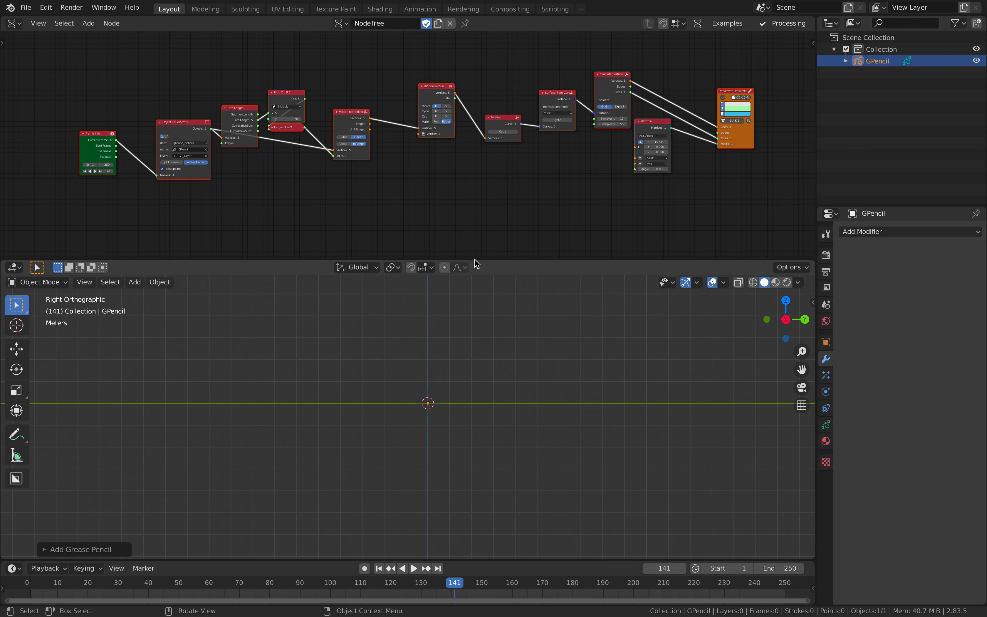
left_click_drag(479, 262, 473, 181)
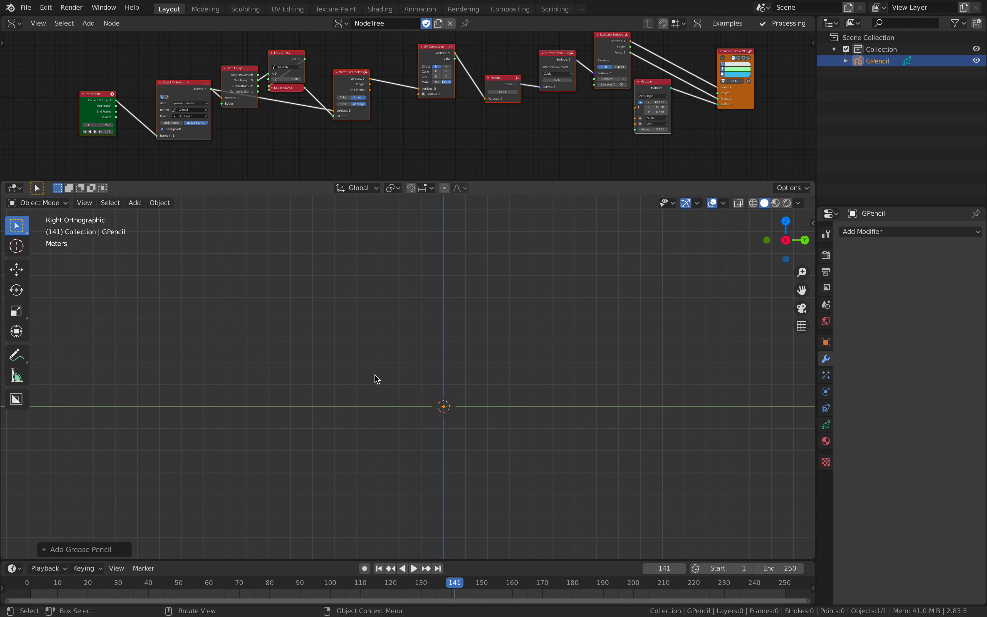
Step: In Draw mode, sketch a face profile from the top of the head down past the nose and lips to the chin
left_click(37, 202)
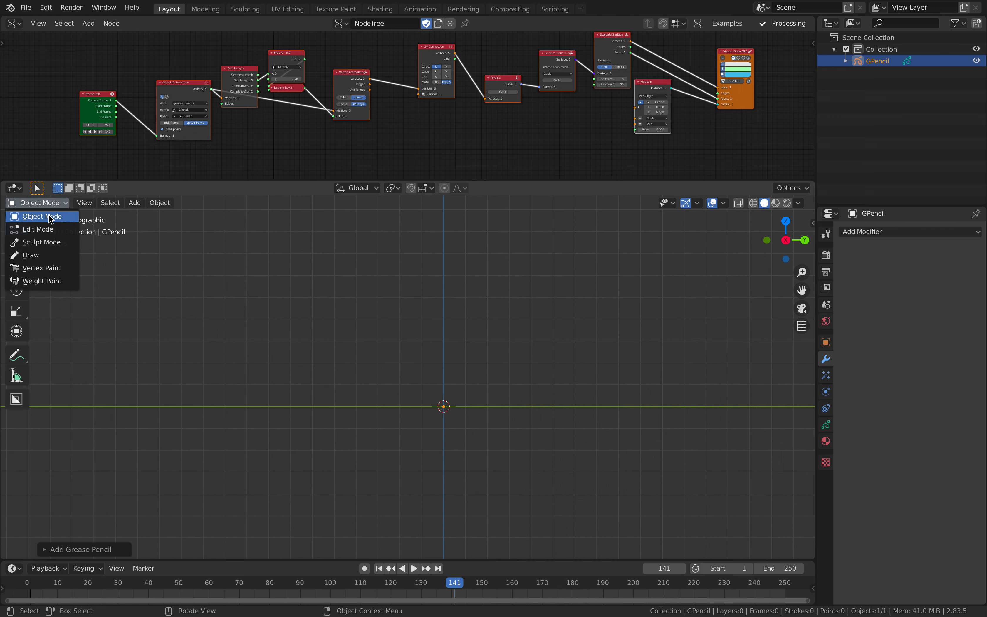
left_click(49, 255)
middle_click_drag(442, 277, 466, 252, "shift")
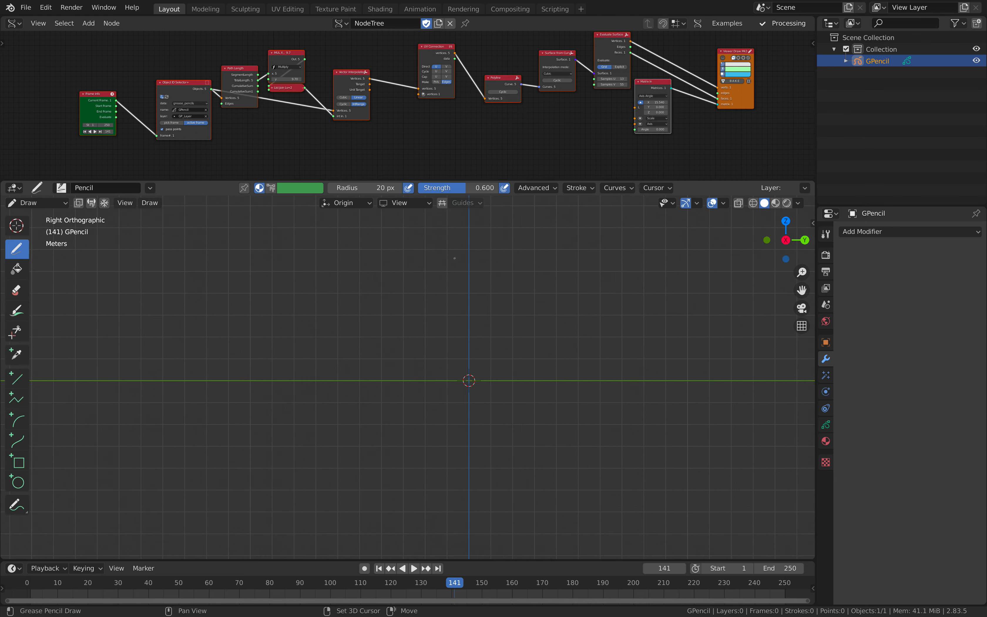
mouse_move(469, 251)
left_mouse_down()
mouse_move(395, 269)
mouse_move(357, 310)
mouse_move(360, 363)
left_mouse_up()
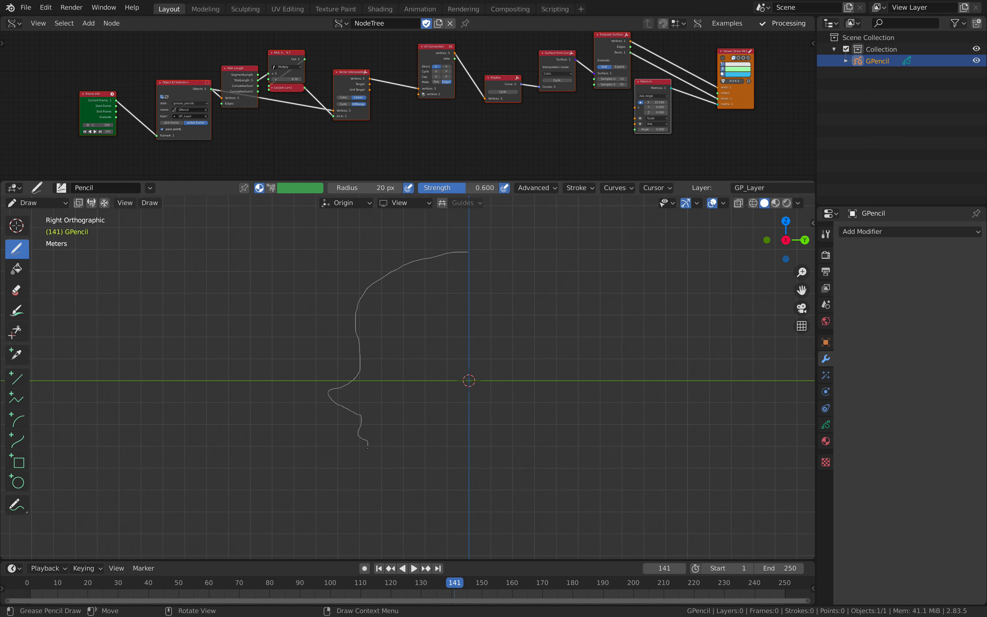
left_click_drag(368, 455, 408, 502)
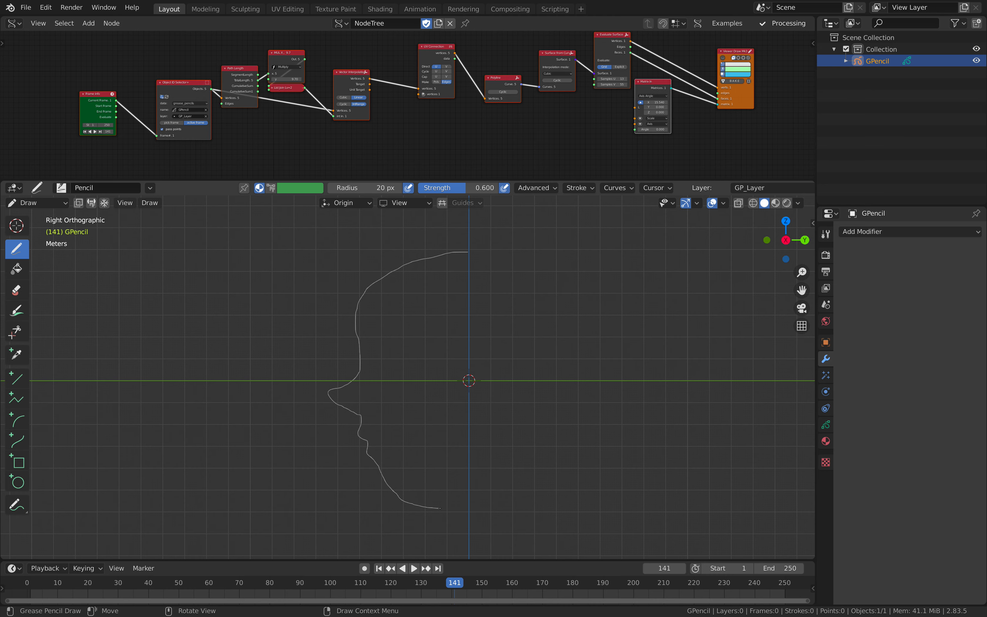
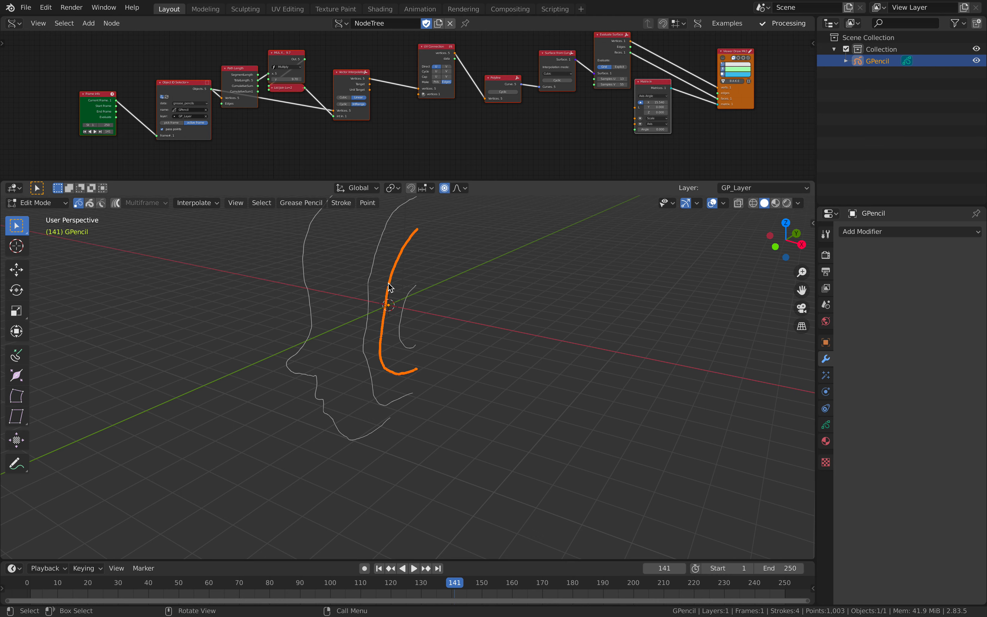
Step: Move the two innermost strokes about 0.9 m along X, and shift the smallest stroke slightly further along X
left_click(406, 298, "shift")
key("g")
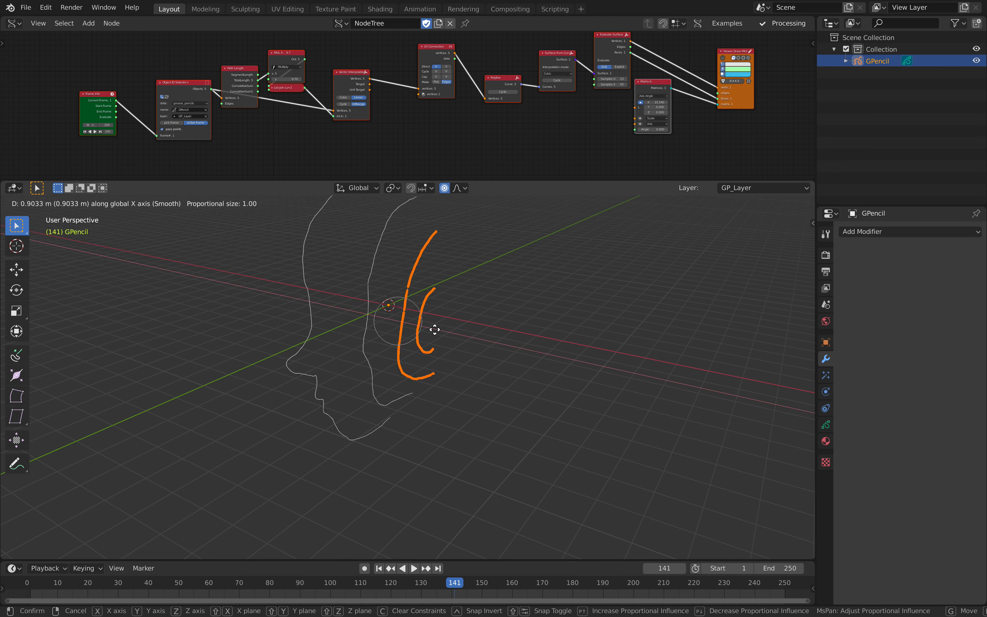
left_click(434, 314)
left_click(430, 309)
left_click(426, 307)
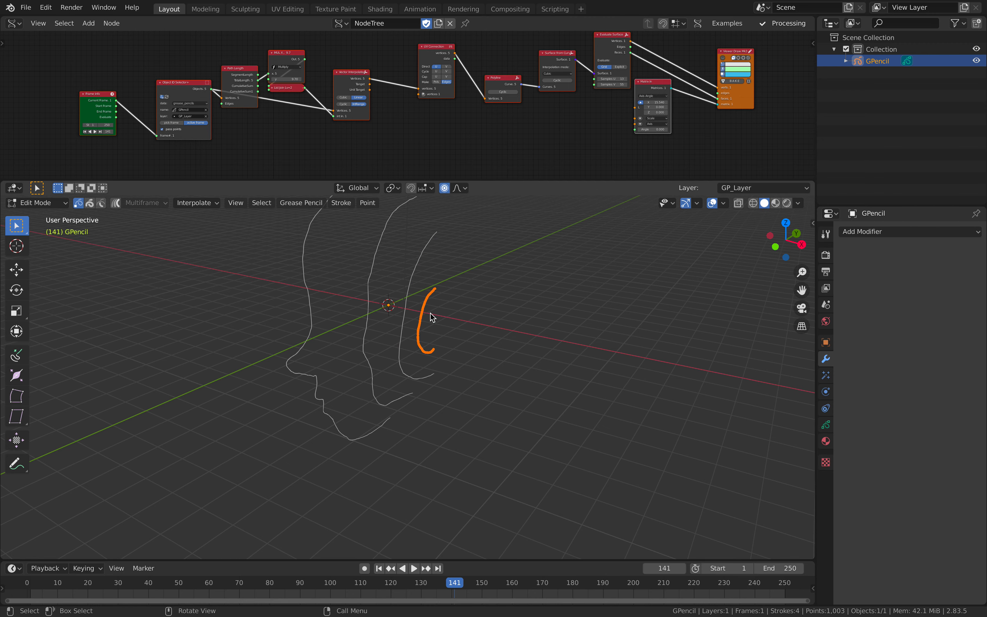
key("g")
left_click(437, 323)
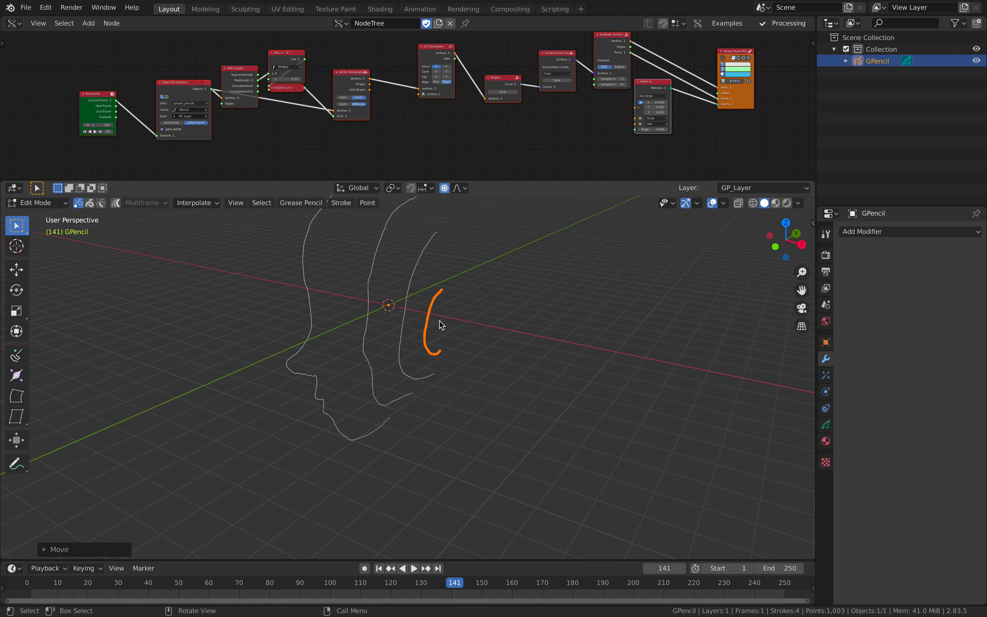
Step: Save the file, return to Object Mode and frame the grease pencil strokes
key("Tab")
mouse_move(429, 342)
middle_mouse_down()
mouse_move(456, 326)
mouse_move(566, 309)
mouse_move(469, 323)
middle_mouse_up()
key("ctrl+s")
left_click(41, 202)
left_click(43, 216)
key("KP_Decimal")
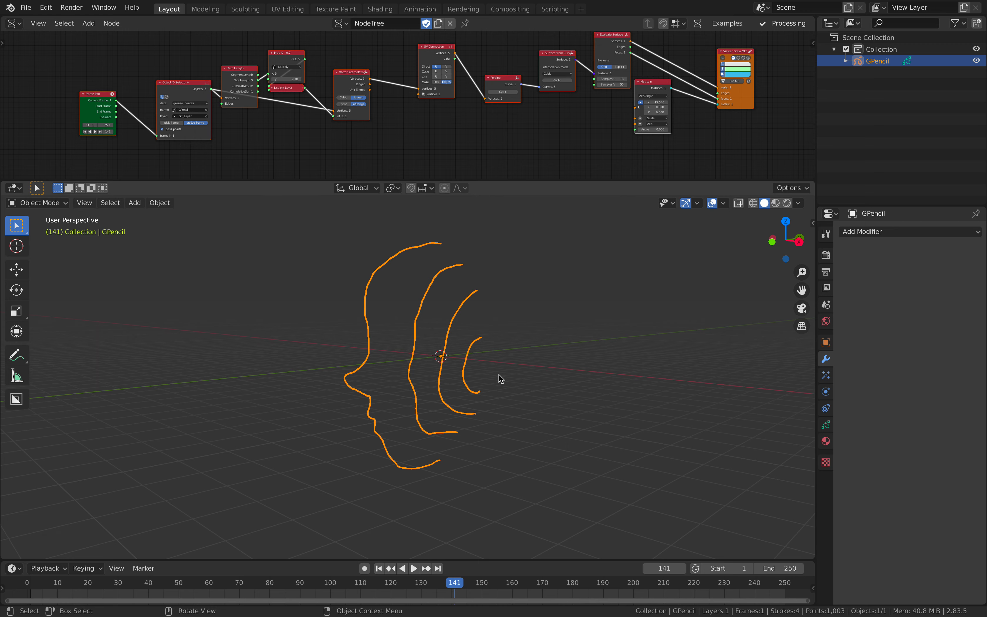
Step: Set the Object ID Selector node to the GPencil.001 data and its GP_Layer, and play the animation to frame 194 to refresh the tree
middle_click_drag(317, 146, 385, 137)
scroll(385, 137, "up", 3)
key("space")
key("space")
scroll(293, 100, "up", 2)
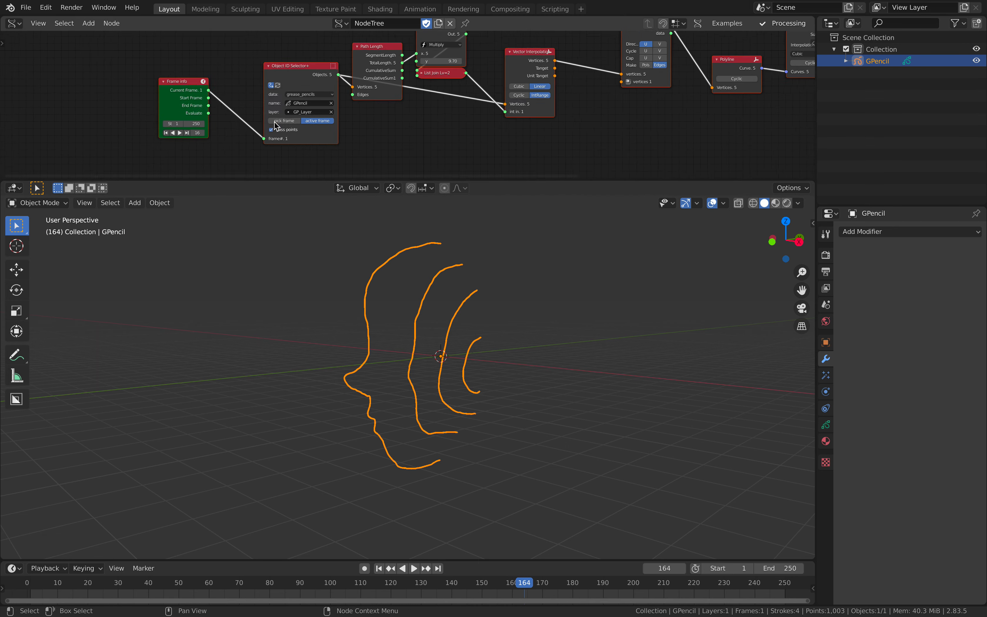
left_click(292, 101)
left_click(304, 125)
left_click(304, 113)
left_click(302, 125)
key("space")
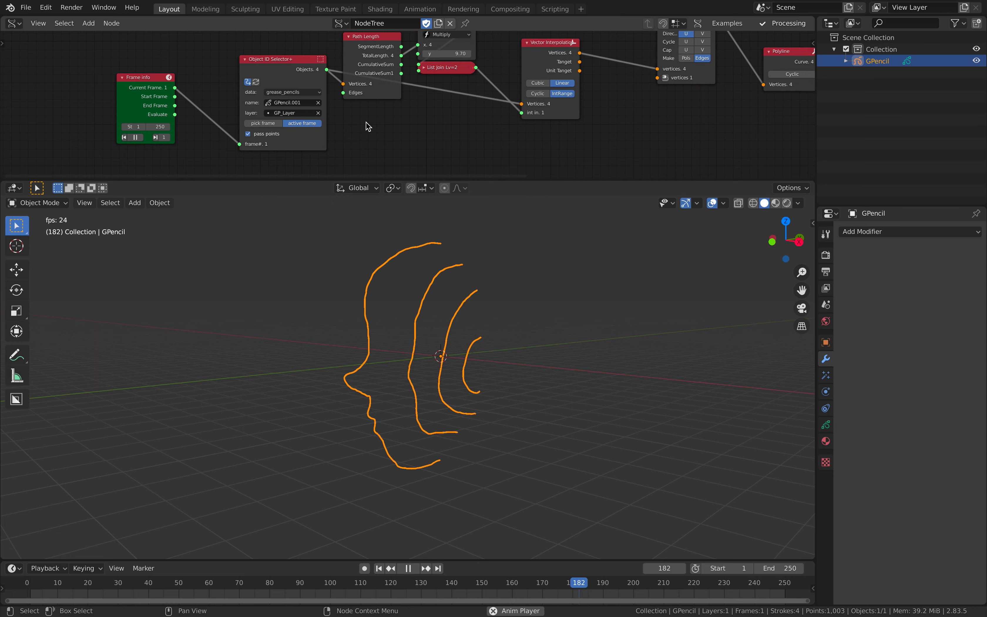
key("space")
Step: Turn on the Viewer Draw node's preview to show the lofted face surface
scroll(366, 122, "down", 4)
mouse_move(672, 122)
middle_mouse_down()
mouse_move(446, 158)
mouse_move(552, 94)
middle_mouse_up()
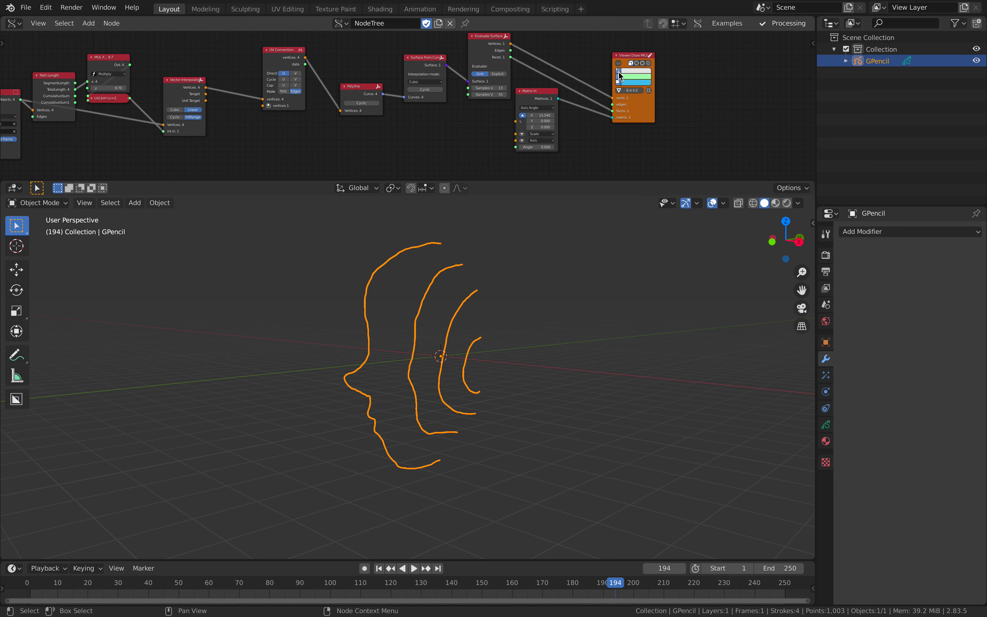
left_click(618, 63)
scroll(600, 297, "down", 2)
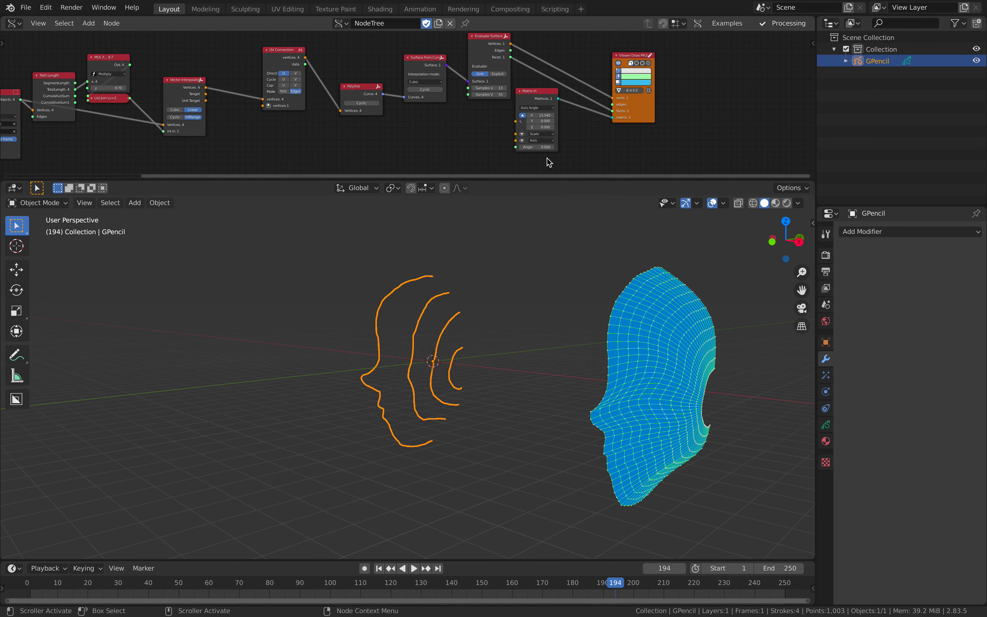
Step: Set the Matrix In node's X location to 0 so the preview sits on the strokes, and save the file
type("0")
key("Return")
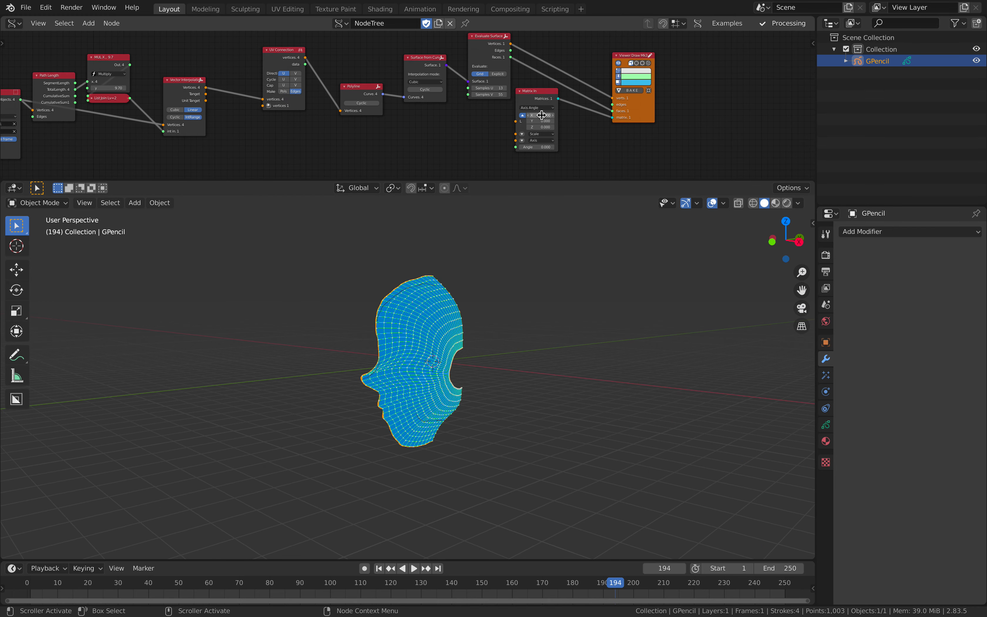
middle_click_drag(475, 373, 524, 378)
scroll(484, 345, "up", 4)
mouse_move(485, 346)
middle_mouse_down()
mouse_move(435, 347)
mouse_move(419, 367)
mouse_move(369, 389)
middle_mouse_up()
key("ctrl+s")
Step: Add a Symmetrize Mesh node to the tree, placed beyond the Viewer Draw node
scroll(434, 348, "down", 1)
scroll(685, 116, "down", 1)
middle_click_drag(686, 115, 465, 140)
left_click_drag(420, 131, 465, 102)
scroll(474, 100, "up", 1)
left_click(521, 80)
key("shift+a")
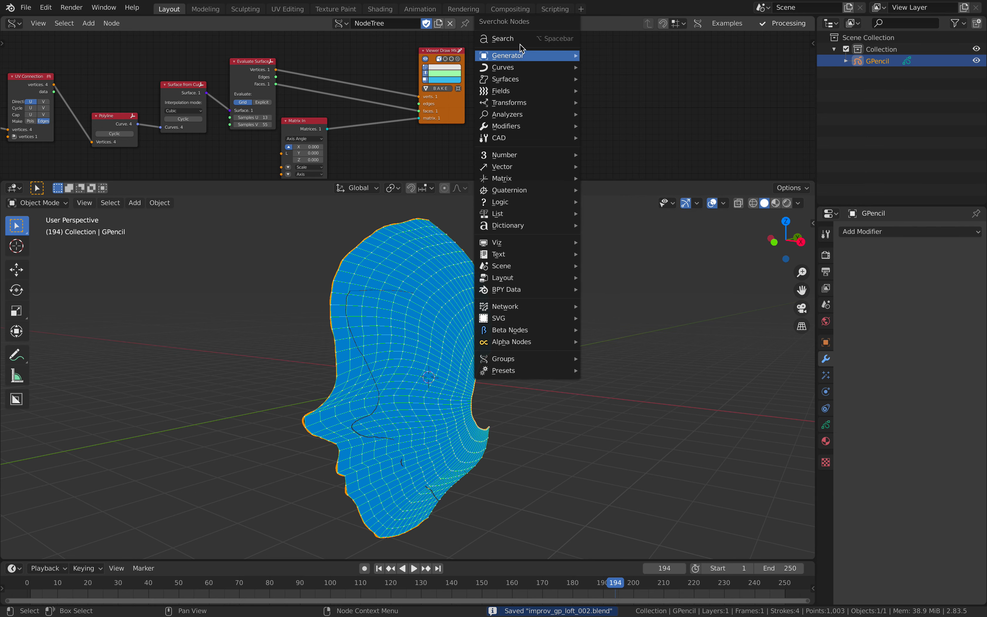
left_click(521, 40)
type("sym")
key("Return")
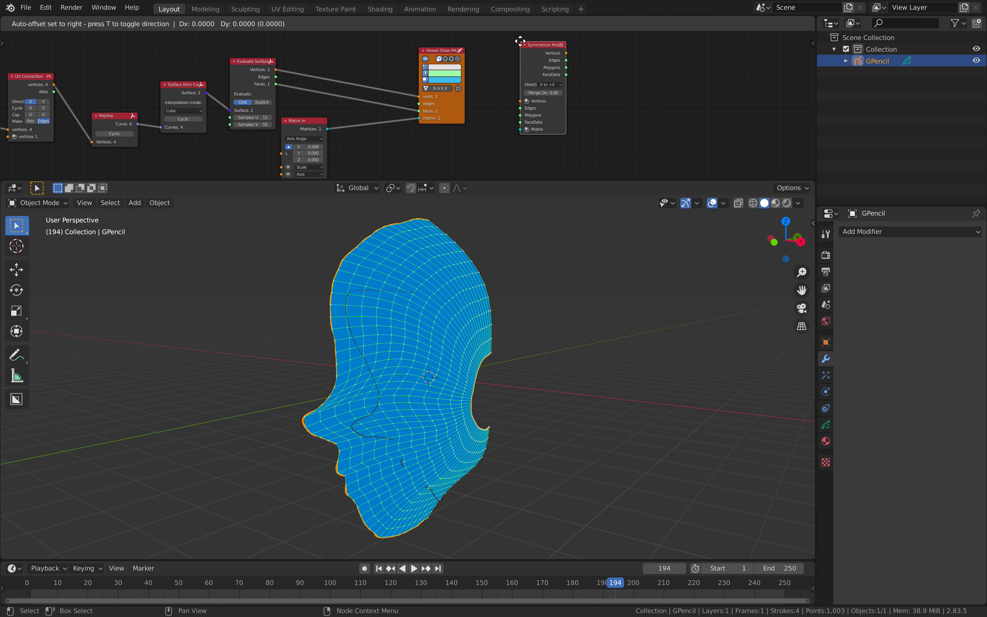
left_click(535, 54)
Step: Link the Evaluate Surface node's vertices, edges and faces to the Symmetrize Mesh node and move the Viewer Draw node past it
left_click(260, 71)
left_click(553, 81, "shift")
key("f")
left_click(514, 69)
left_click_drag(458, 51, 691, 61)
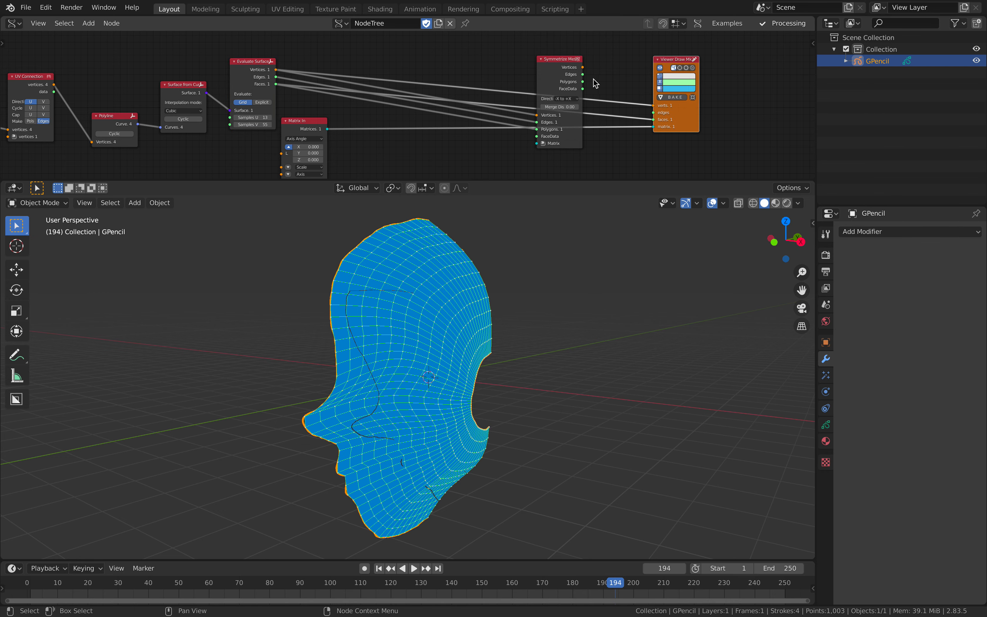
Step: Link the Symmetrize Mesh node's vertices, edges and polygons to the Viewer Draw node, replacing the direct surface links
left_click(572, 72)
left_click(676, 106, "shift")
key("f")
left_click(616, 109)
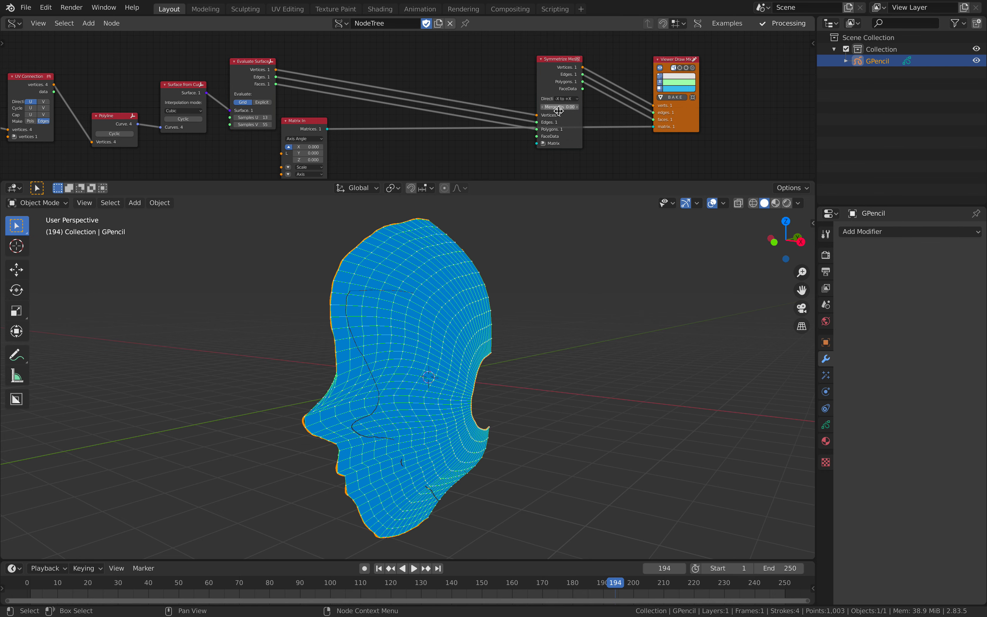
Step: Move the Matrix In node below the Symmetrize Mesh node and set its X scale to about 1.51
middle_click_drag(489, 230, 475, 314)
middle_click_drag(363, 158, 337, 114)
left_click_drag(272, 81, 518, 125)
middle_click_drag(535, 152, 499, 117)
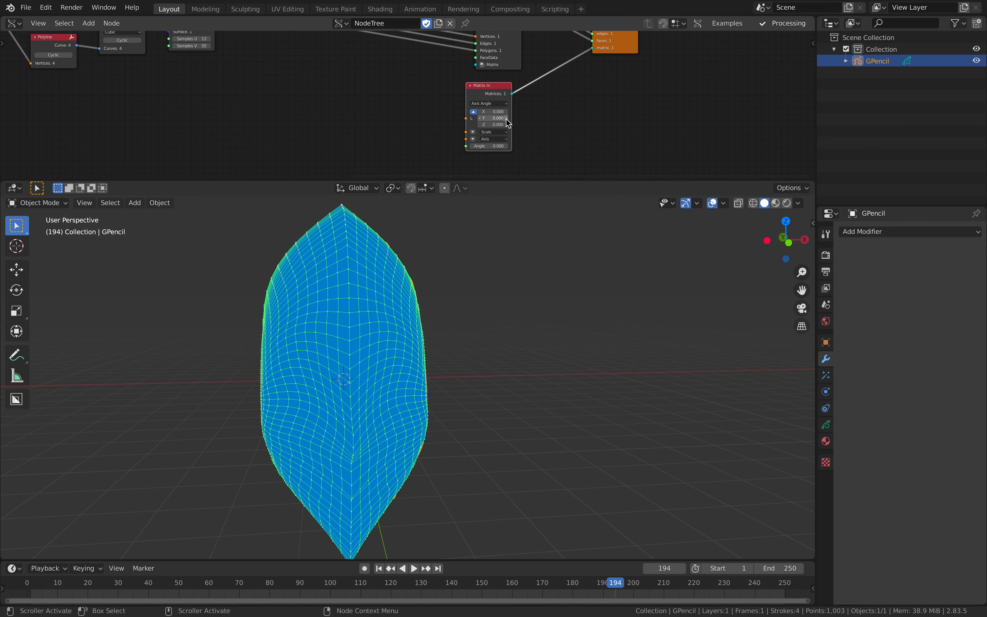
left_click(473, 131)
left_click_drag(493, 132, 515, 132)
middle_click_drag(515, 369, 410, 321)
scroll(443, 359, "down", 2)
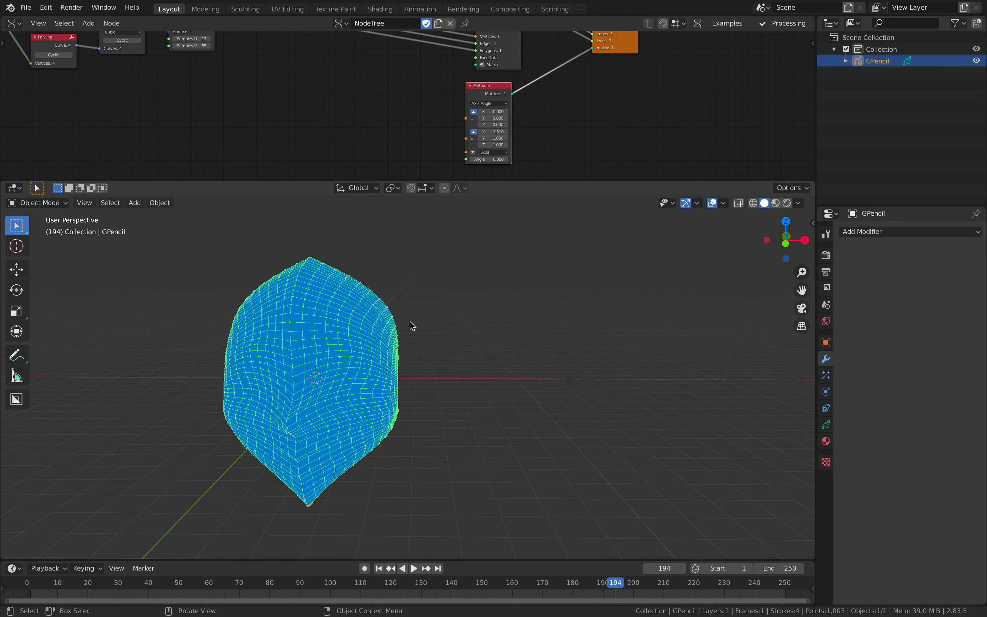
Step: Save the file and bake the symmetrized face from the Viewer Draw node into a mesh object
key("ctrl+s")
middle_click_drag(588, 82, 450, 152)
left_click(476, 88)
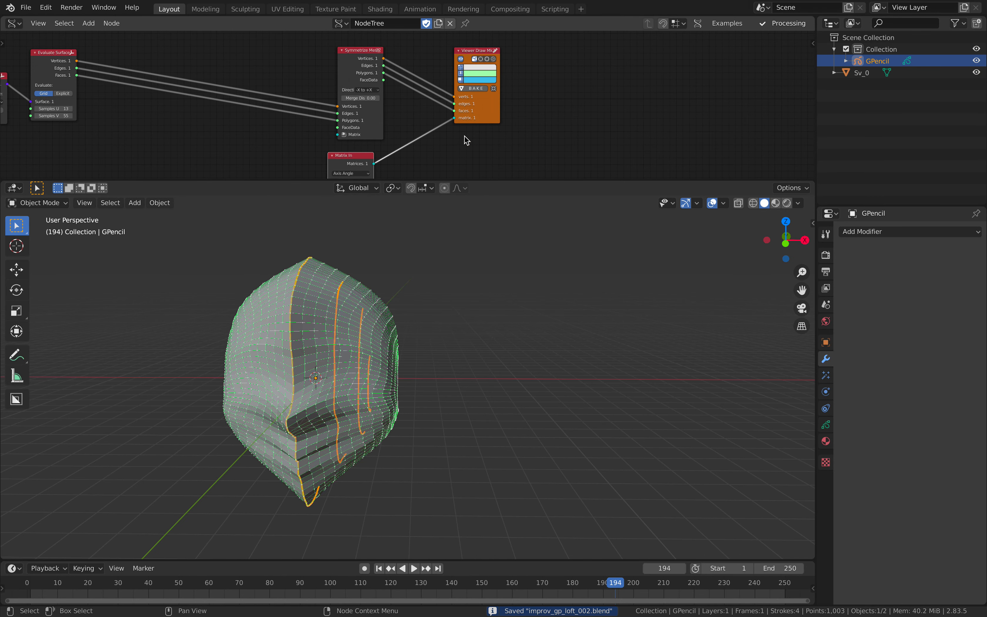
Step: Move the baked face mesh about 9.6 m along X, clear of the node preview
left_click(366, 305)
key("g")
key("x")
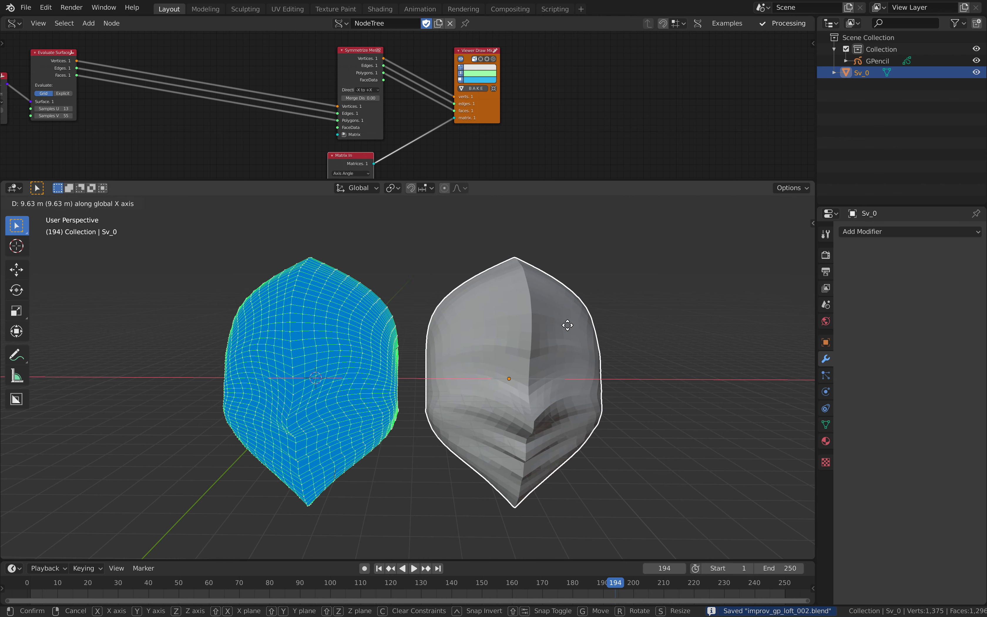
left_click(569, 327)
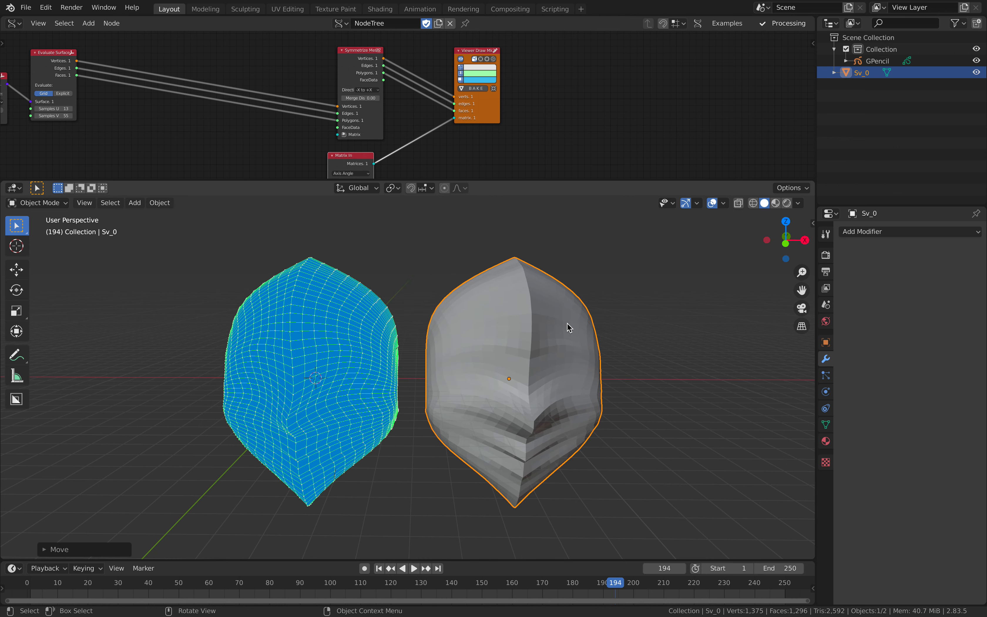
middle_click_drag(570, 327, 501, 361)
scroll(501, 361, "up", 2)
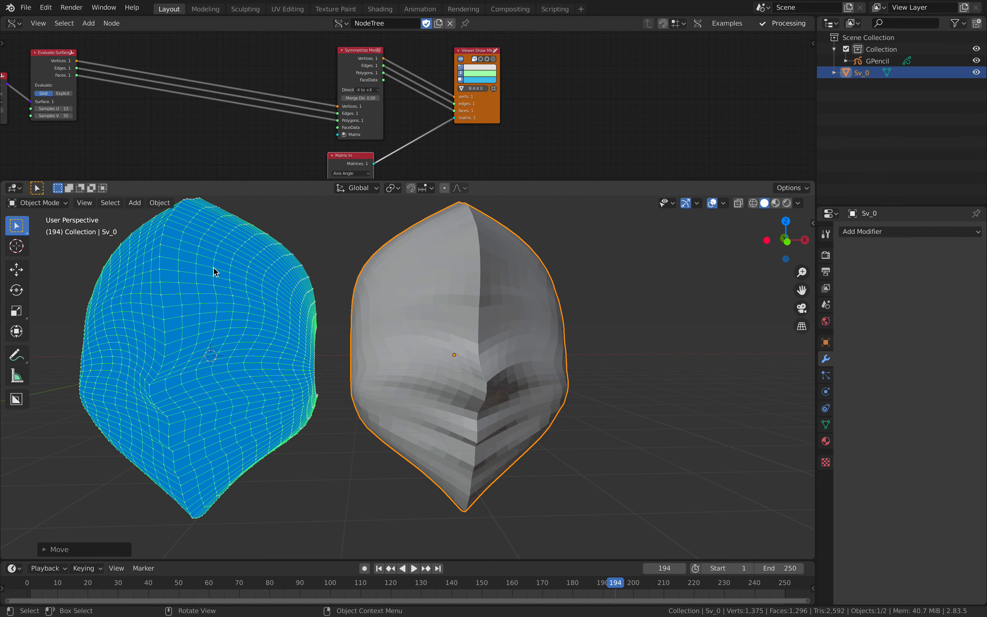
Step: Switch the baked face to Sculpt Mode and raise the areas beside the nose with mirrored Draw brush strokes from brow to cheek
left_click(37, 203)
left_click(49, 243)
middle_click_drag(469, 359, 455, 296)
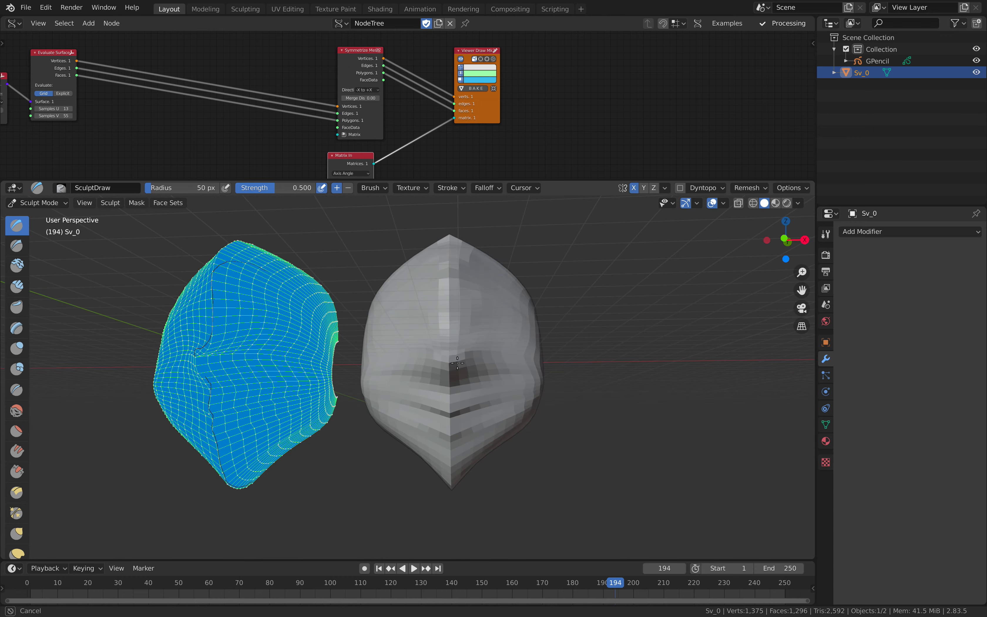
mouse_move(476, 397)
middle_mouse_down()
mouse_move(458, 410)
mouse_move(492, 390)
mouse_move(488, 368)
middle_mouse_up()
left_click_drag(497, 343, 496, 382)
left_click_drag(488, 301, 497, 370)
middle_click_drag(496, 371, 495, 355)
mouse_move(490, 325)
left_mouse_down()
mouse_move(504, 330)
mouse_move(493, 381)
left_mouse_up()
middle_click_drag(492, 420, 491, 390)
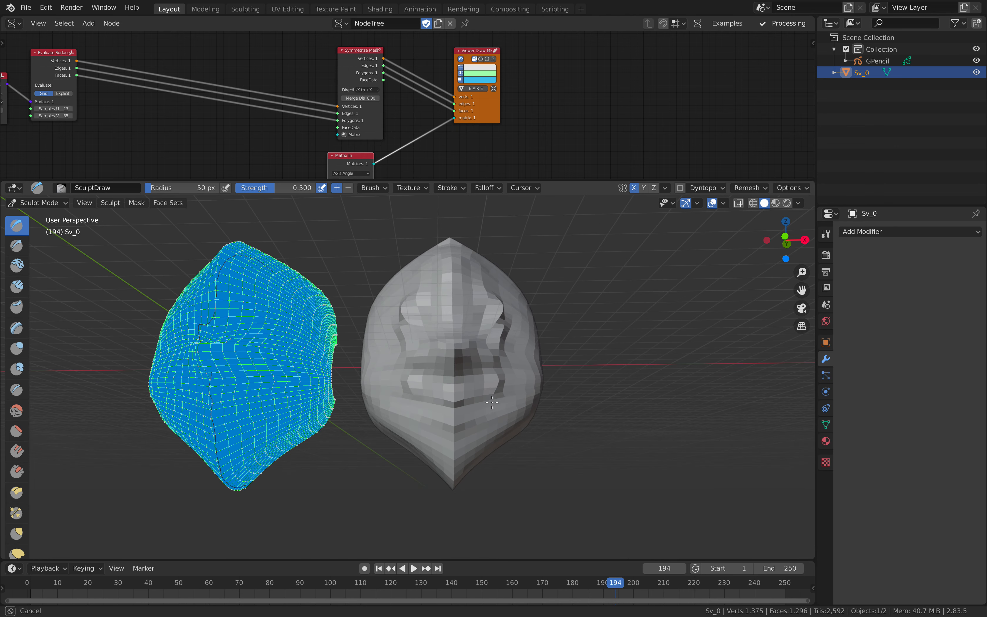
Step: Build up the mouth area, lips and nose of the face with further Draw brush strokes
mouse_move(492, 402)
left_mouse_down()
mouse_move(486, 430)
mouse_move(469, 424)
left_mouse_up()
middle_click_drag(469, 347, 465, 400)
left_click_drag(469, 368, 451, 386)
middle_click_drag(457, 383, 470, 323)
left_click_drag(452, 366, 459, 369)
mouse_move(459, 368)
middle_mouse_down()
mouse_move(506, 394)
mouse_move(490, 366)
middle_mouse_up()
left_click_drag(489, 364, 488, 370)
mouse_move(488, 369)
middle_mouse_down()
mouse_move(472, 410)
mouse_move(482, 416)
middle_mouse_up()
mouse_move(514, 322)
middle_mouse_down()
mouse_move(498, 351)
mouse_move(506, 331)
middle_mouse_up()
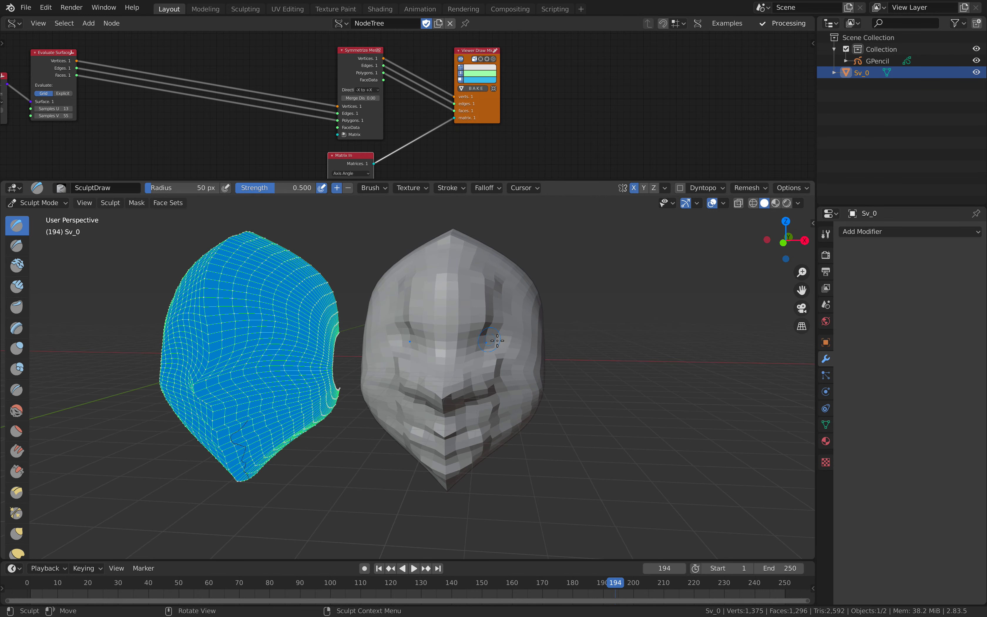
Step: Carve the eye sockets and the sides of the nose with inverted Draw brush strokes
middle_click_drag(488, 347, 489, 351)
left_click_drag(489, 326, 469, 330, "ctrl")
middle_click_drag(489, 351, 504, 373)
middle_click_drag(227, 315, 299, 326)
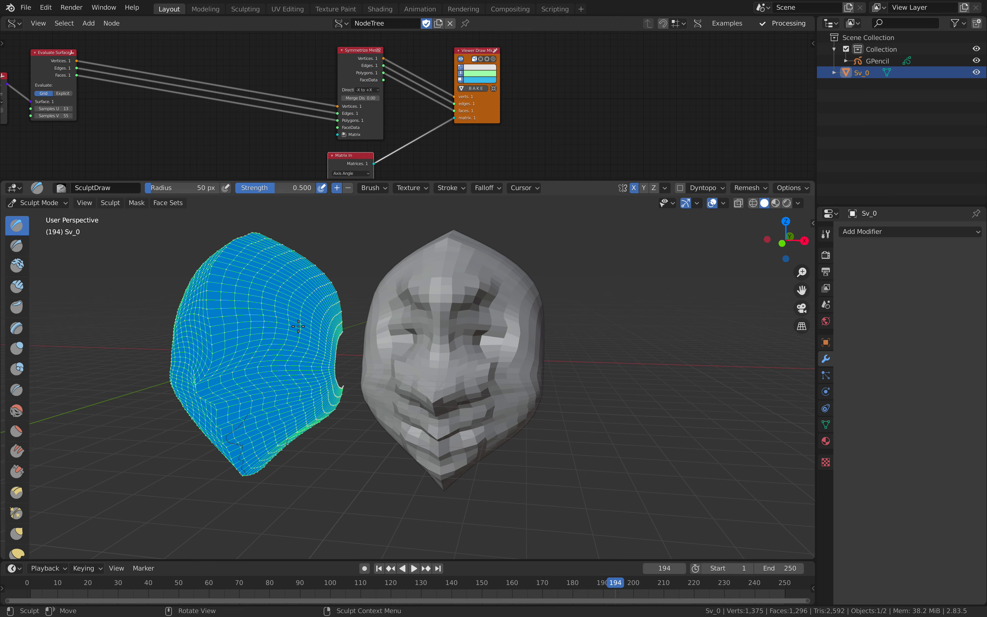
middle_click_drag(447, 397, 512, 357)
left_click_drag(485, 347, 491, 331, "ctrl")
middle_click_drag(492, 334, 491, 331)
left_click_drag(492, 331, 490, 341, "ctrl")
middle_click_drag(499, 342, 462, 349)
mouse_move(475, 342)
left_mouse_down("ctrl")
mouse_move(424, 355)
mouse_move(441, 361)
left_mouse_up("ctrl")
Step: Carve deeper creases around the brows, cheeks and mouth corners with inverted Draw brush strokes
scroll(443, 333, "up", 1)
middle_click_drag(443, 343, 472, 325)
mouse_move(473, 301)
left_mouse_down("ctrl")
mouse_move(458, 273)
mouse_move(504, 302)
left_mouse_up("ctrl")
mouse_move(517, 313)
left_mouse_down("ctrl")
mouse_move(526, 330)
mouse_move(493, 354)
mouse_move(484, 325)
left_mouse_up("ctrl")
mouse_move(520, 335)
middle_mouse_down()
mouse_move(520, 388)
mouse_move(482, 385)
middle_mouse_up()
left_click_drag(483, 374, 478, 376, "ctrl")
middle_click_drag(475, 379, 485, 362)
left_click_drag(463, 386, 479, 401, "ctrl")
left_click_drag(485, 389, 489, 393, "ctrl")
middle_click_drag(487, 404, 451, 414)
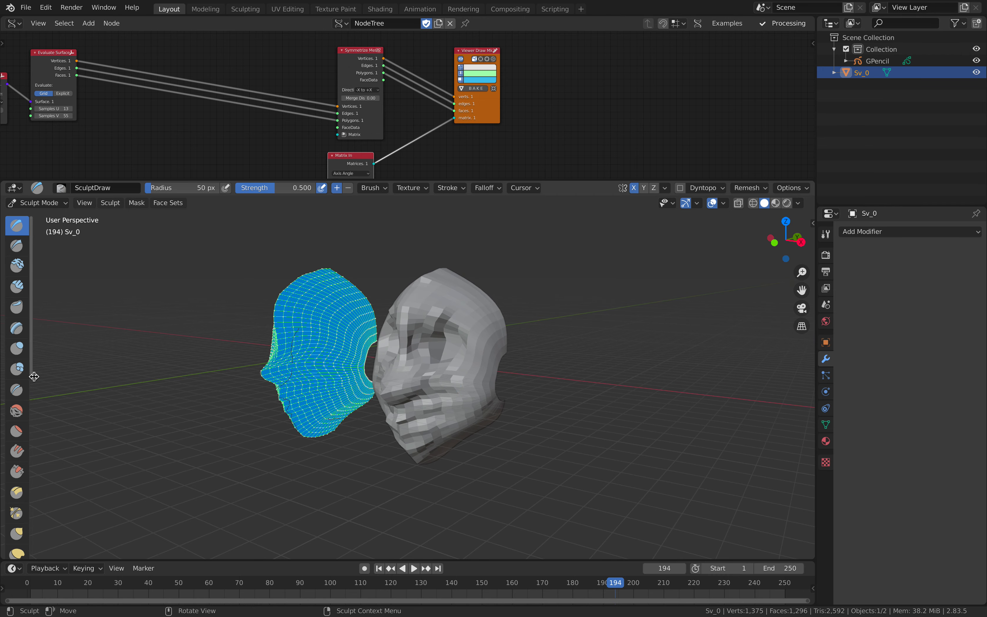
Step: Widen the sculpt tool list to show brush names and flatten the area around the eye with the Flatten brush
left_click_drag(34, 376, 83, 376)
left_click(40, 431)
mouse_move(408, 367)
middle_mouse_down()
mouse_move(442, 363)
mouse_move(459, 327)
middle_mouse_up()
left_click_drag(465, 315, 457, 350)
mouse_move(451, 373)
middle_mouse_down()
mouse_move(484, 373)
mouse_move(499, 290)
mouse_move(487, 283)
mouse_move(469, 287)
mouse_move(494, 327)
mouse_move(489, 337)
middle_mouse_up()
Step: Raise the eye area and upper cheek with the Draw brush, and check the face in profile
left_click(59, 228)
left_click_drag(489, 339, 465, 353)
middle_click_drag(467, 352, 470, 338)
mouse_move(472, 336)
left_mouse_down()
mouse_move(478, 320)
mouse_move(504, 347)
left_mouse_up()
middle_click_drag(505, 346, 503, 318)
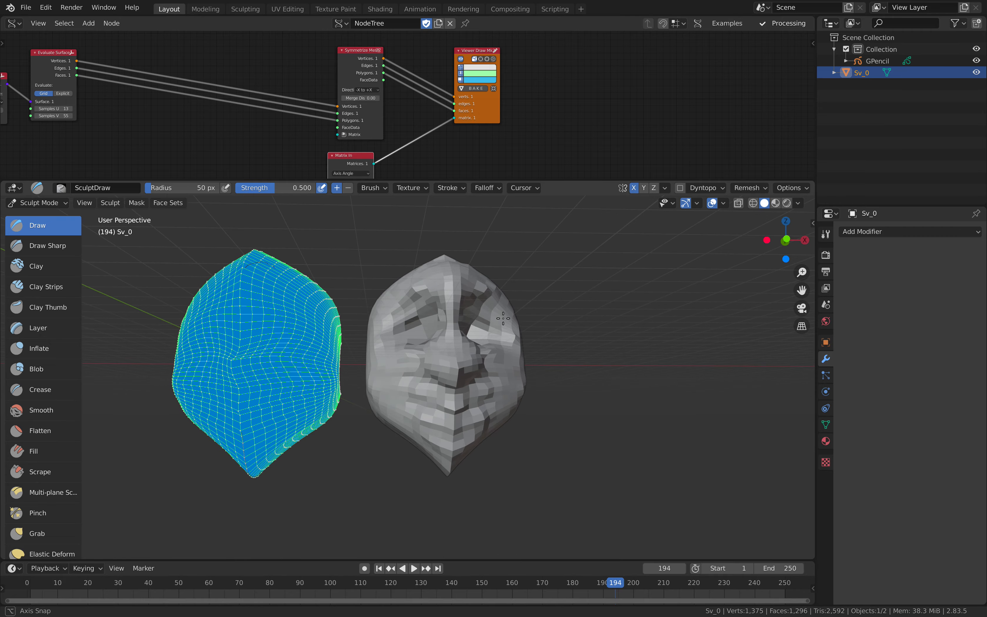
middle_click_drag(493, 356, 386, 447)
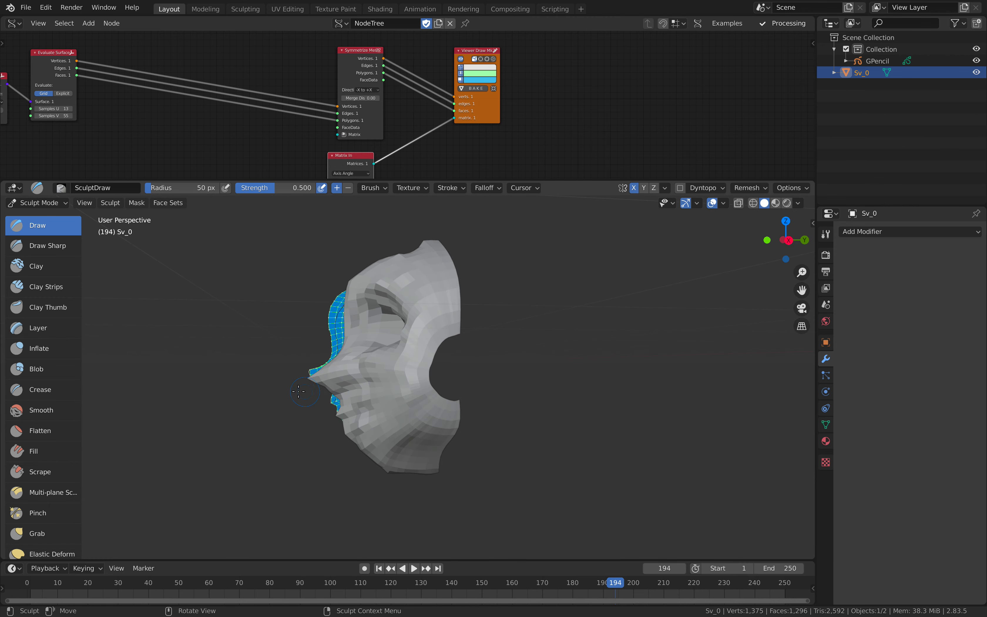
Step: Return to Object Mode and shade the sculpted face smooth
middle_click_drag(298, 391, 134, 251)
left_click(56, 205)
left_click(56, 216)
mouse_move(327, 282)
middle_mouse_down()
mouse_move(450, 276)
mouse_move(477, 311)
mouse_move(432, 296)
mouse_move(444, 311)
middle_mouse_up()
right_click(477, 311)
right_click(443, 311)
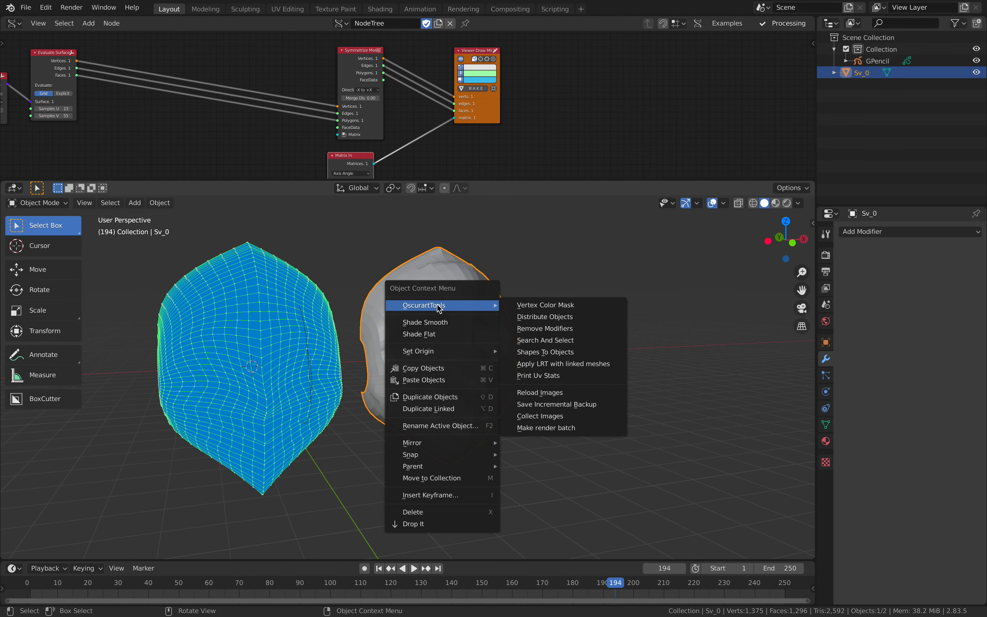
left_click(428, 323)
Step: Add a Subdivision Surface modifier at level 2 to the sculpted face
middle_click_drag(521, 312, 439, 323)
key("ctrl+2")
middle_click_drag(363, 277, 392, 282)
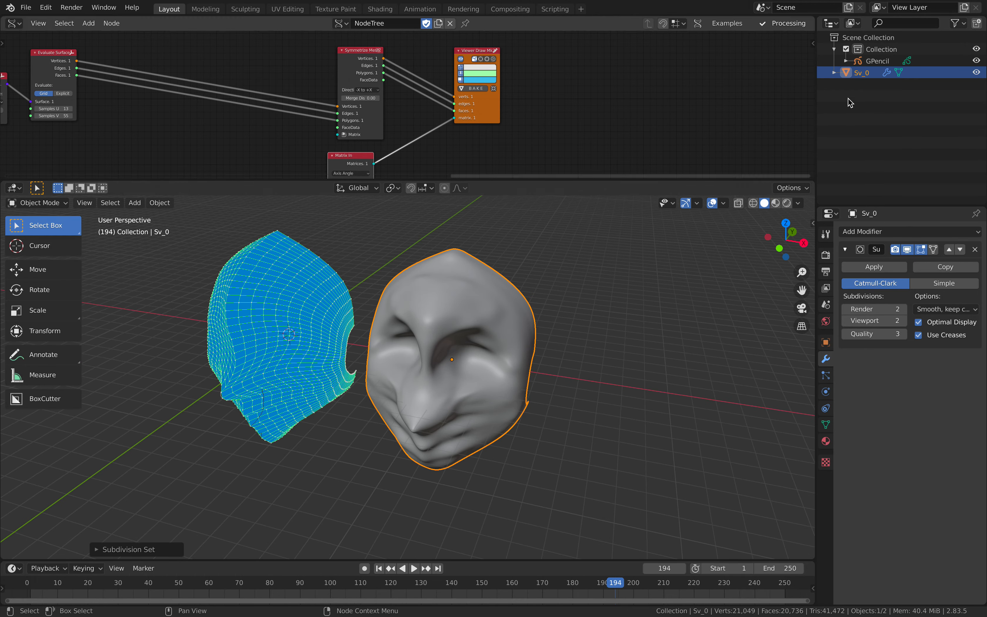
Step: Move the GPencil strokes along X to the opposite side of the node preview from the sculpted face
left_click(877, 61)
middle_click_drag(489, 294, 636, 316)
key("g")
key("x")
left_click(544, 309)
mouse_move(539, 311)
middle_mouse_down()
mouse_move(290, 378)
mouse_move(368, 344)
mouse_move(301, 353)
mouse_move(324, 293)
mouse_move(361, 309)
mouse_move(362, 359)
mouse_move(346, 351)
middle_mouse_up()
scroll(400, 156, "down", 3)
middle_click_drag(403, 158, 590, 134)
middle_click_drag(448, 294, 307, 340)
mouse_move(385, 337)
middle_mouse_down()
mouse_move(424, 333)
mouse_move(511, 353)
mouse_move(535, 319)
mouse_move(338, 350)
mouse_move(364, 392)
mouse_move(494, 396)
mouse_move(512, 381)
middle_mouse_up()
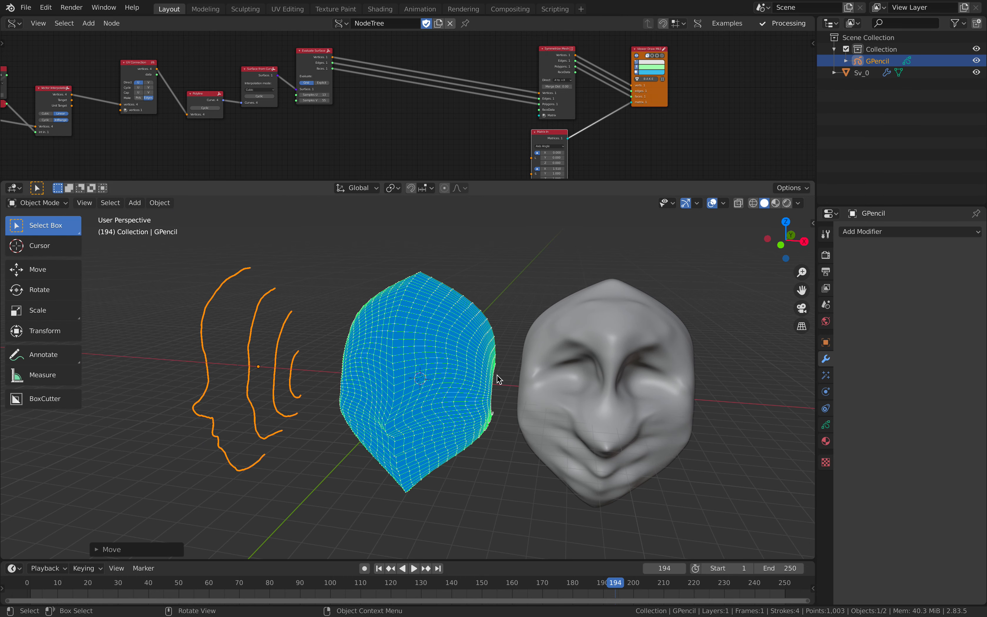
Step: Enlarge the node editor and move the Symmetrize Mesh, Matrix In and Viewer Draw nodes closer to the rest of the tree
left_click_drag(474, 180, 469, 237)
scroll(408, 165, "down", 3)
middle_click_drag(408, 165, 496, 162)
left_click_drag(539, 72, 704, 181)
key("g")
left_click(567, 184)
scroll(469, 134, "up", 2)
middle_click_drag(354, 149, 443, 147)
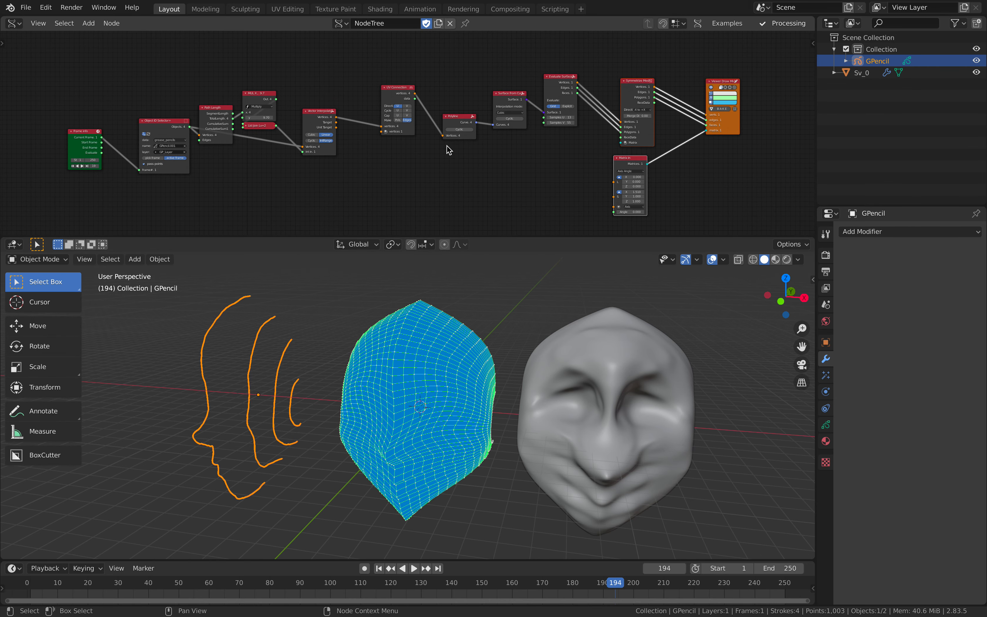